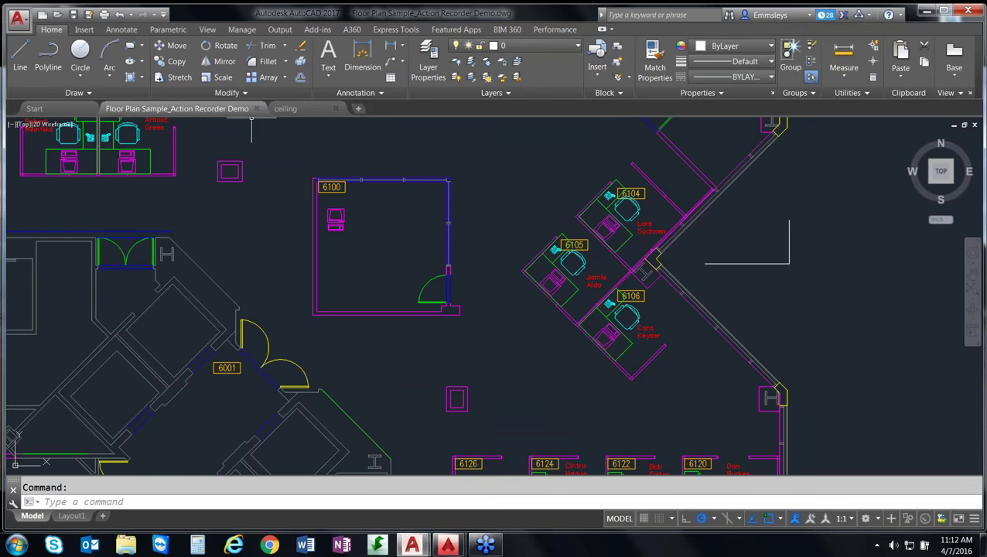
Select the ImportLights action macro and pin its Action Tree open to review all the recorded actions
click(243, 31)
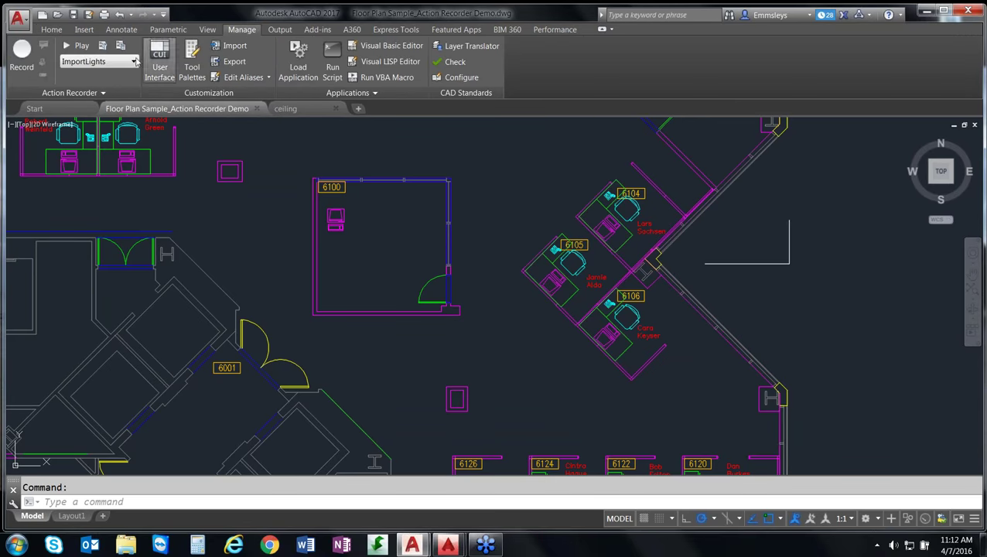
click(134, 63)
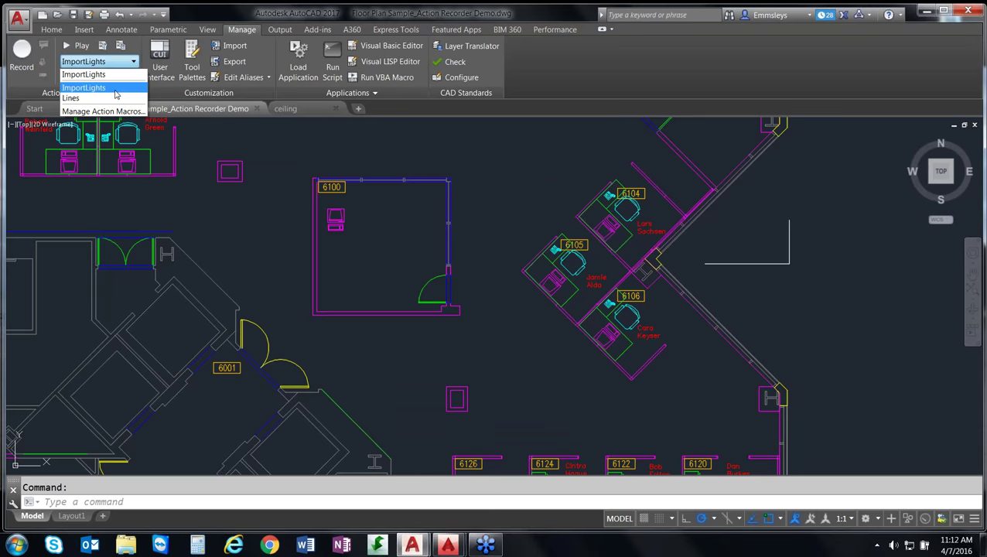
click(115, 91)
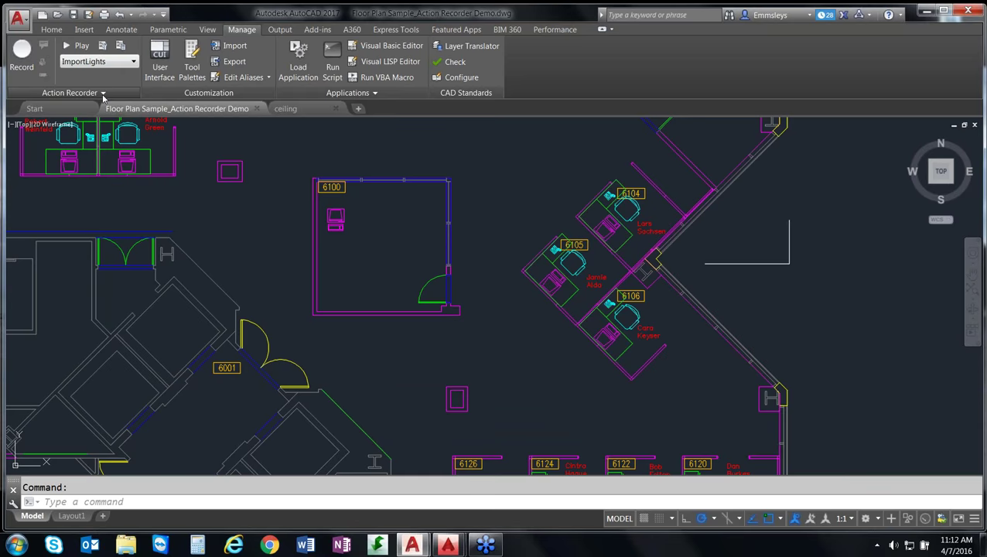
click(103, 94)
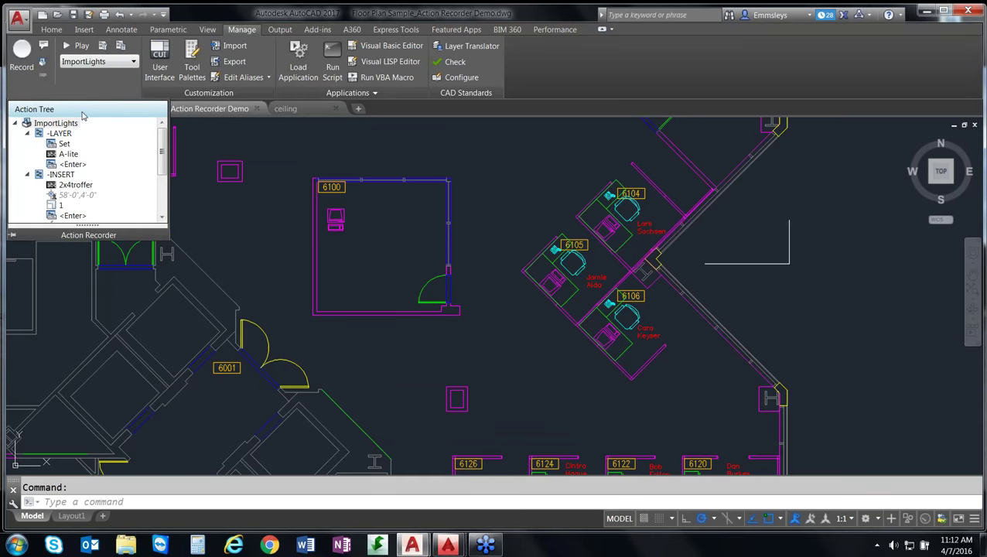
click(13, 235)
drag(160, 137, 159, 191)
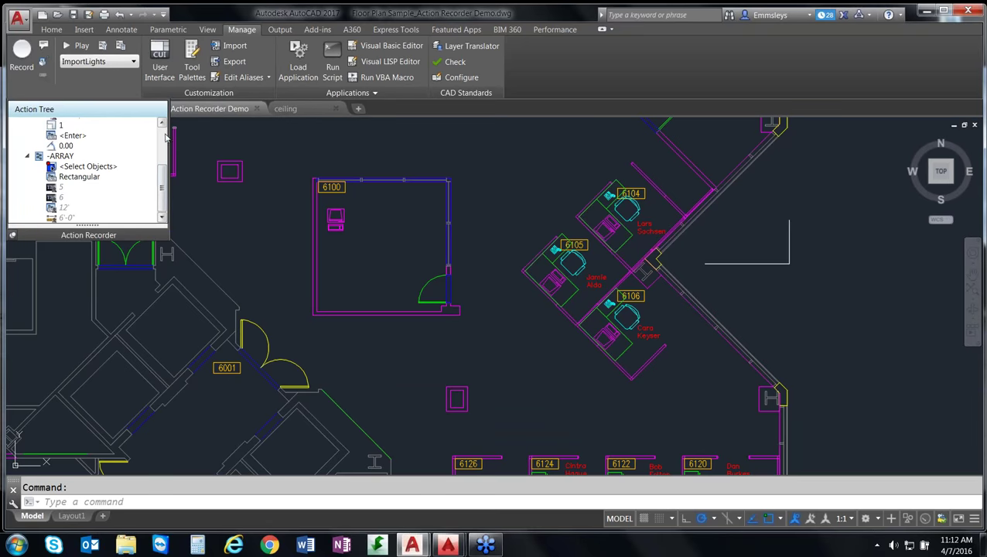
scroll(79, 137, up, 3)
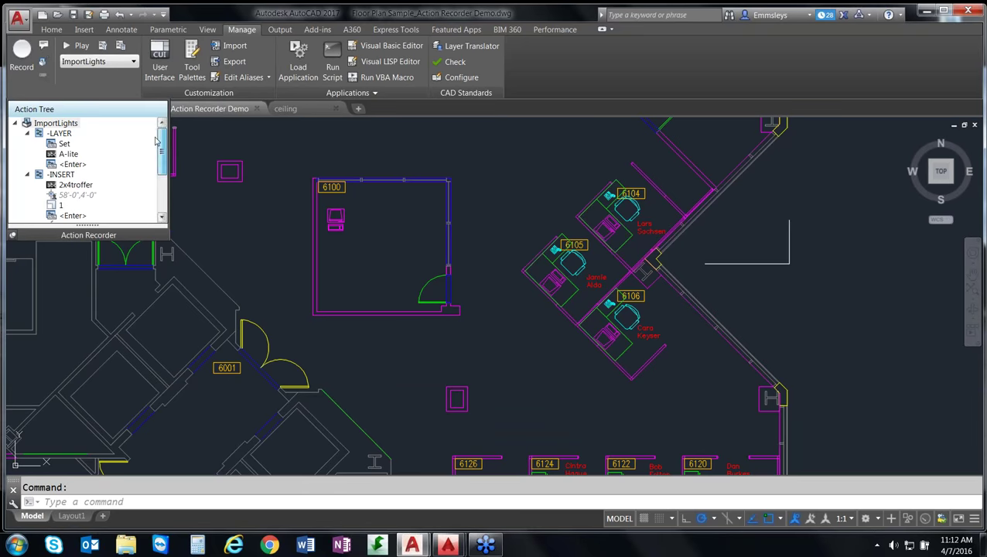
Examine the user message option for the Set action under -LAYER in the ImportLights macro, without inserting a message
click(62, 134)
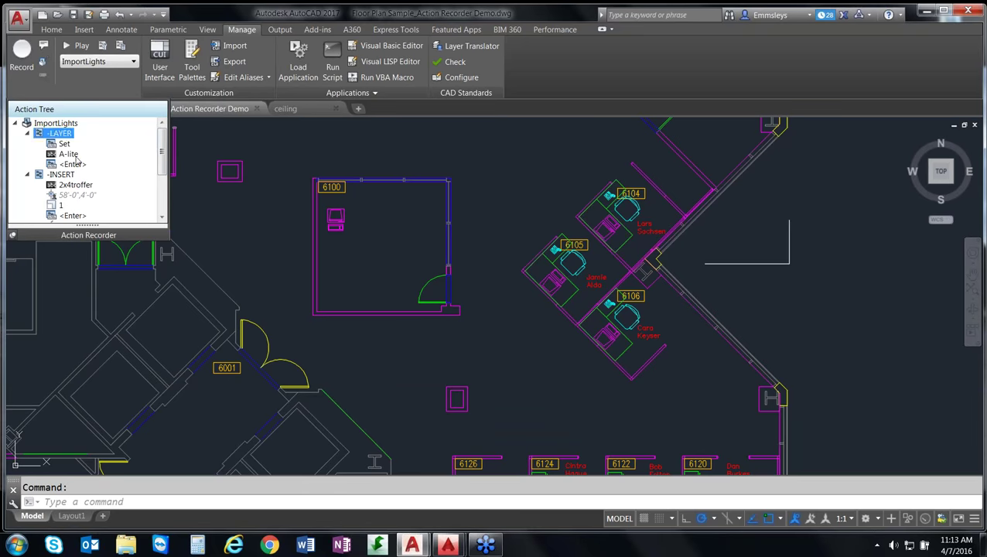
click(66, 145)
drag(163, 137, 164, 139)
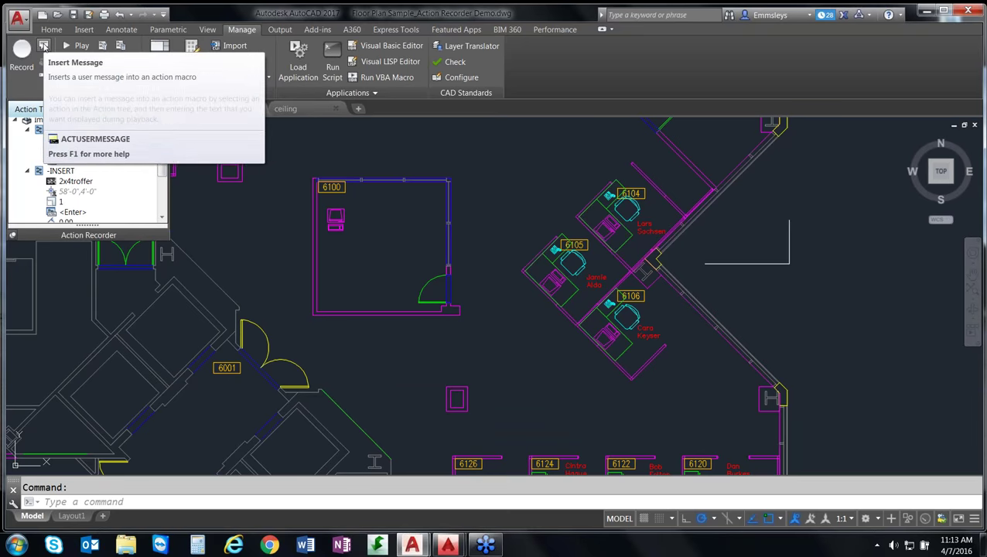
click(44, 46)
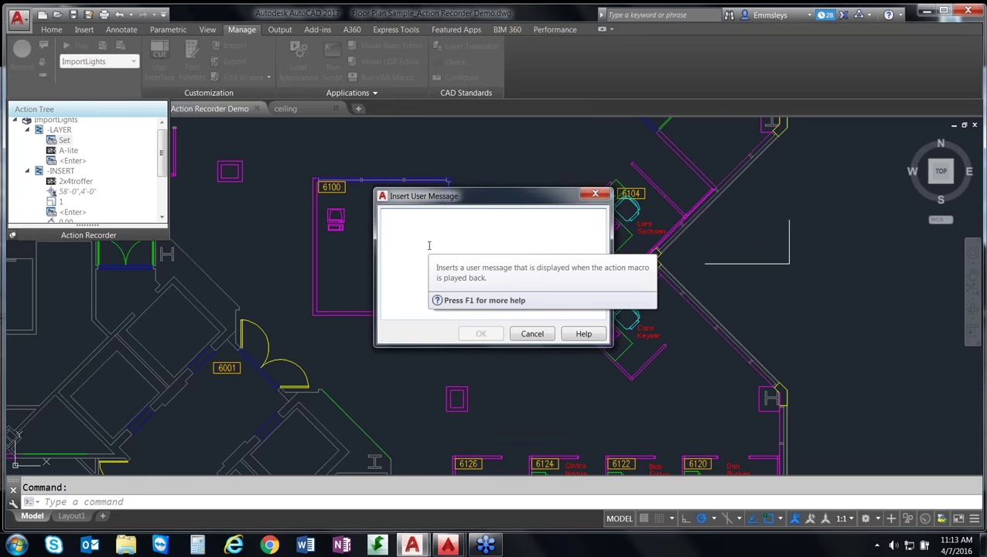
click(532, 335)
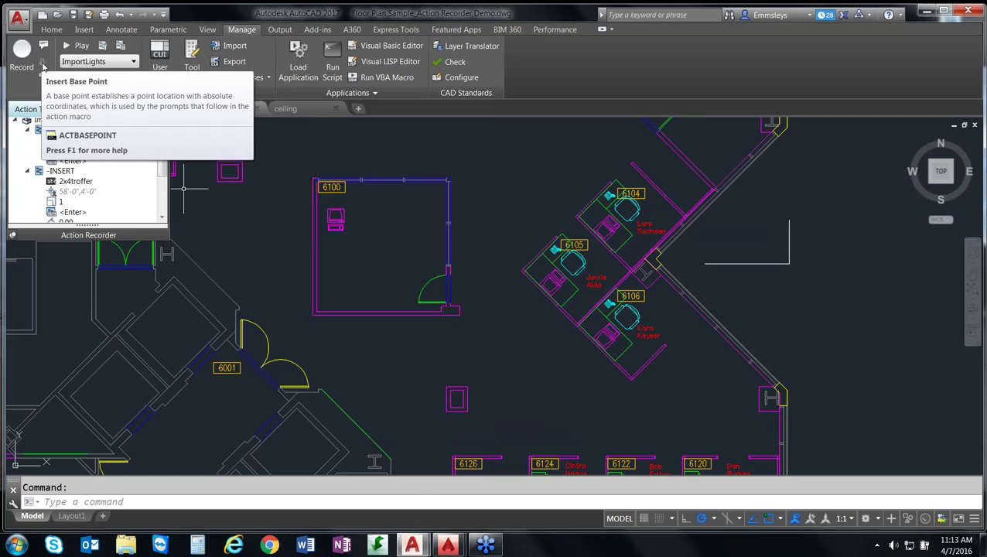
click(65, 150)
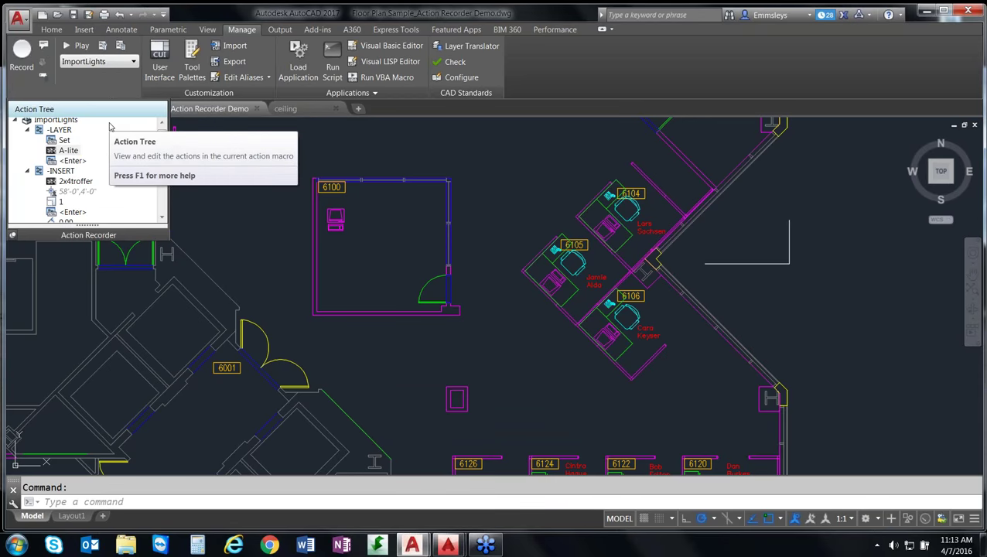
Review the ImportLights macro's command name, description and playback settings in the Action Macro Manager
click(133, 62)
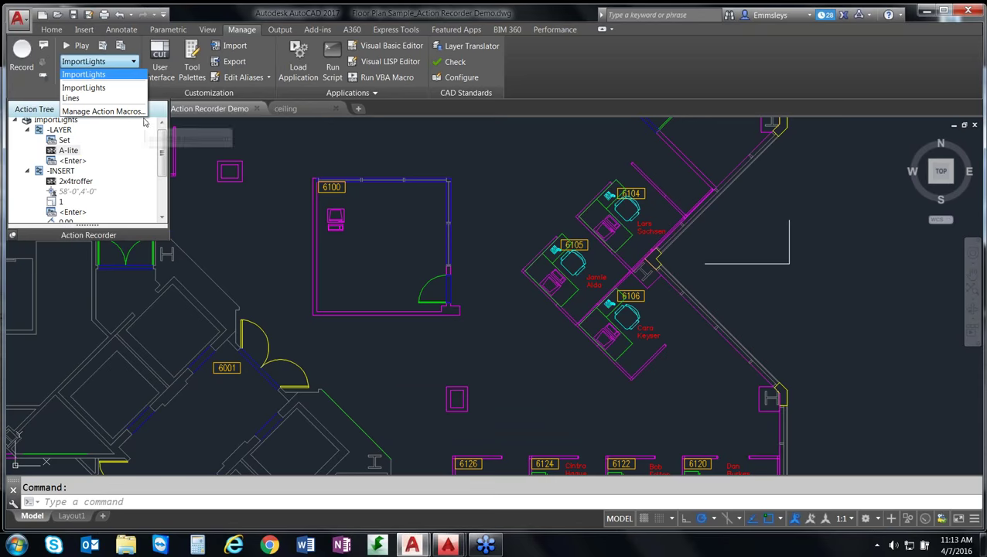
click(101, 111)
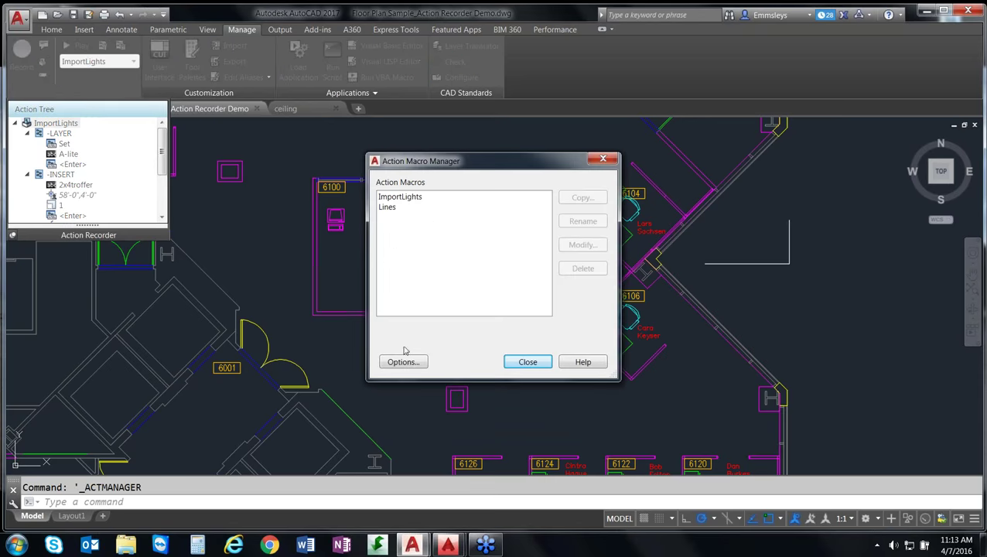
click(403, 198)
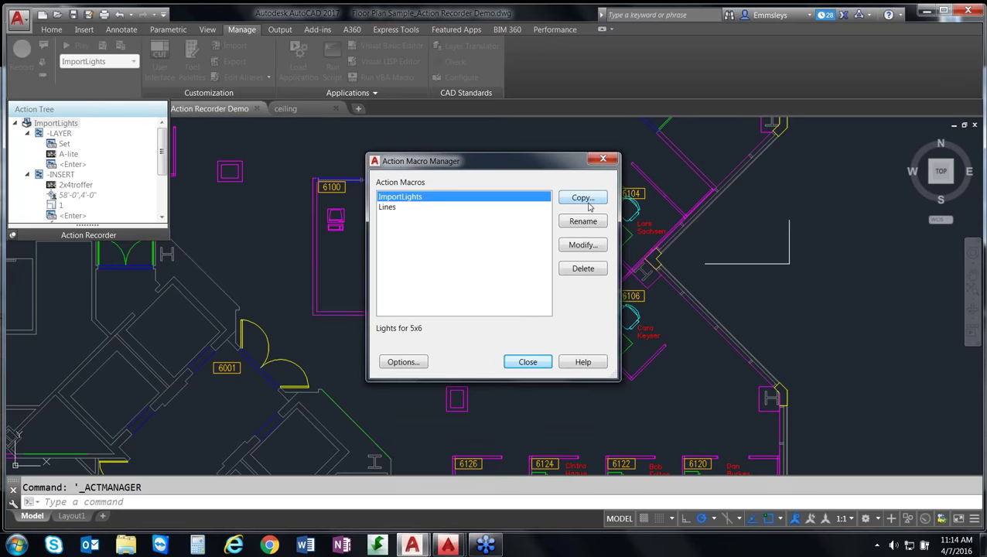
click(583, 246)
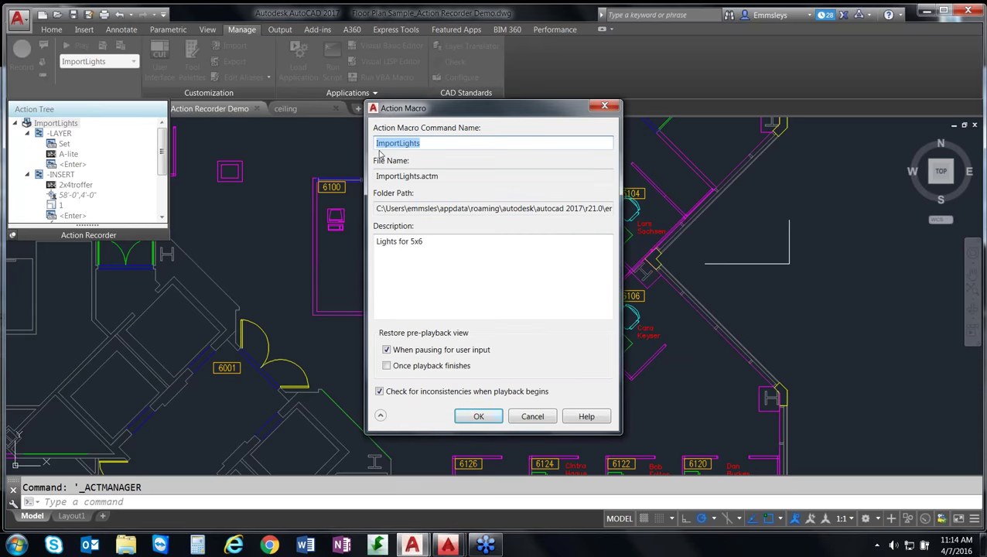
click(441, 238)
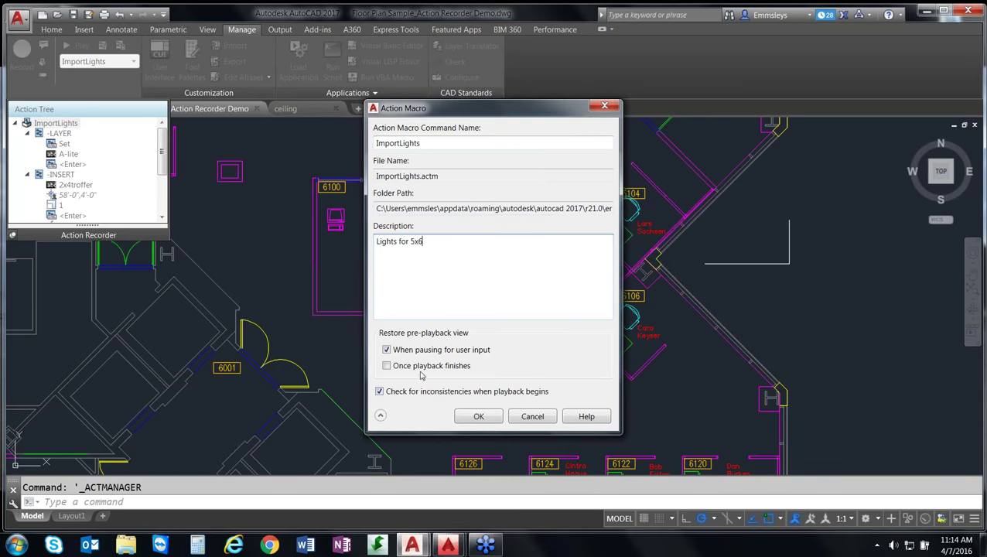
click(480, 417)
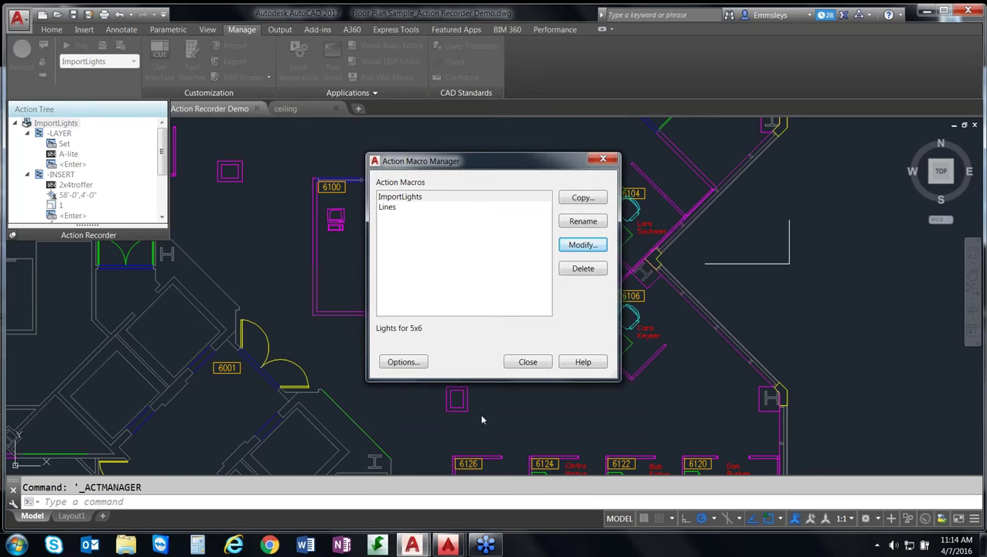
click(532, 367)
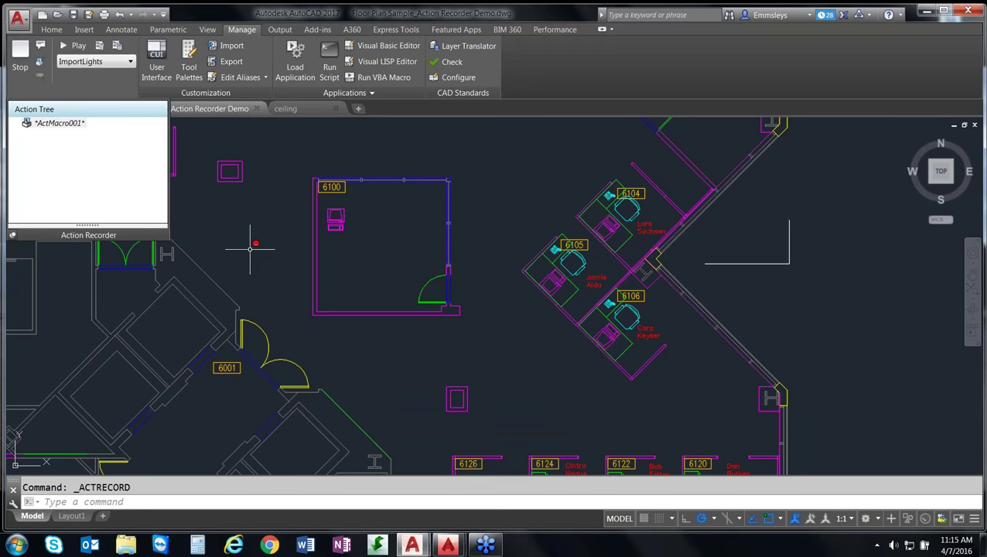
Record making a new current layer named InteriorDesign with the command-line -LAYER command
click(237, 496)
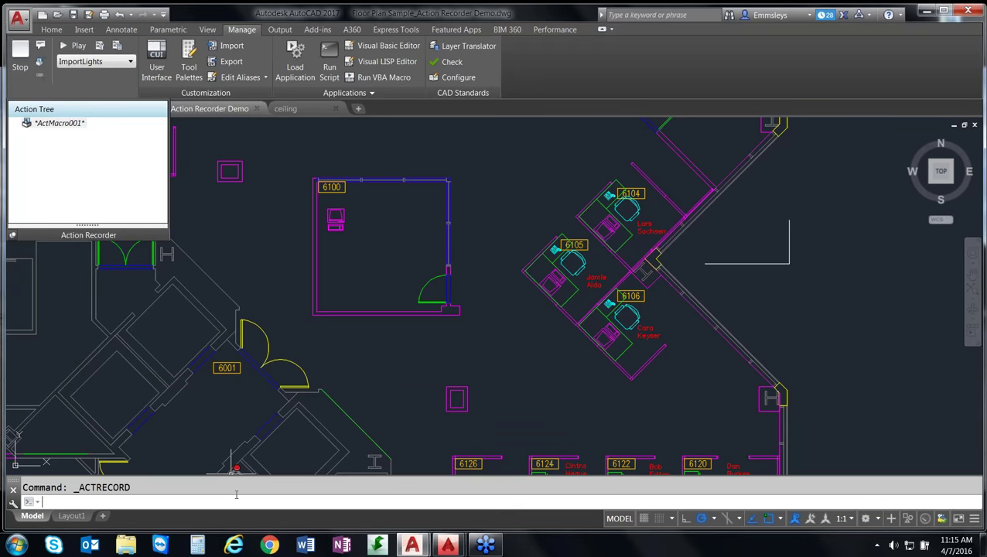
text(-LAYER)
key(Return)
text(M)
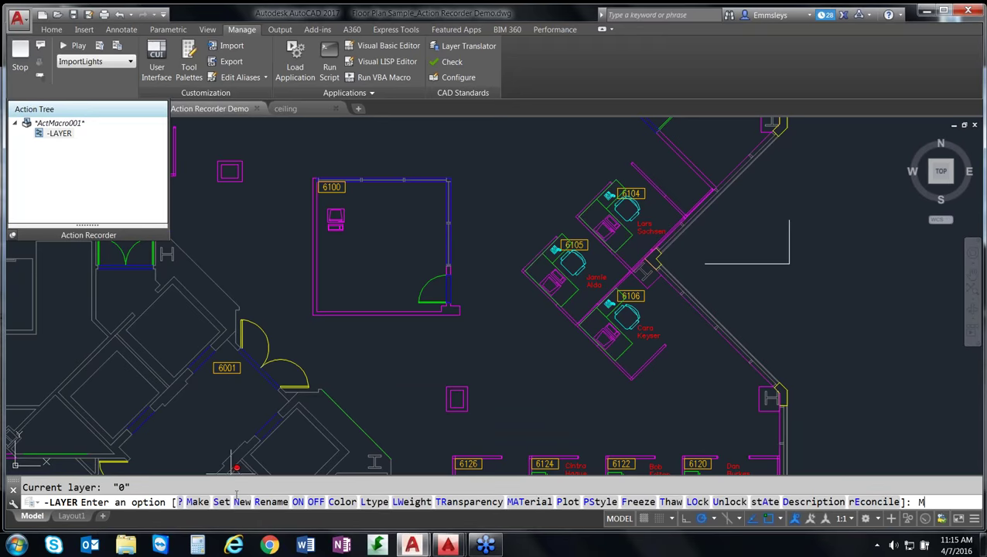
key(Return)
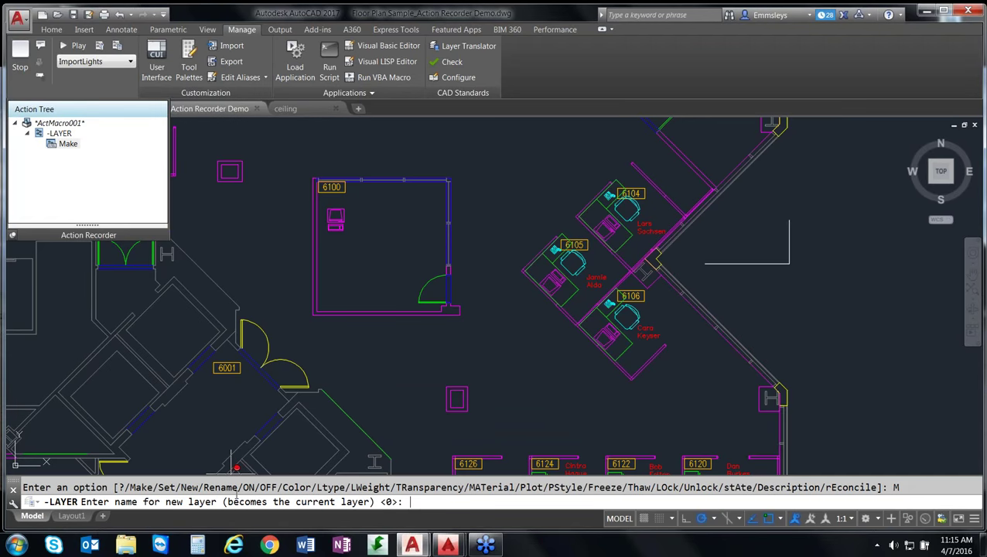
text(InteriorDesign)
key(Return)
Assign color 171 to the InteriorDesign layer and finish the -LAYER command while recording
text(Col)
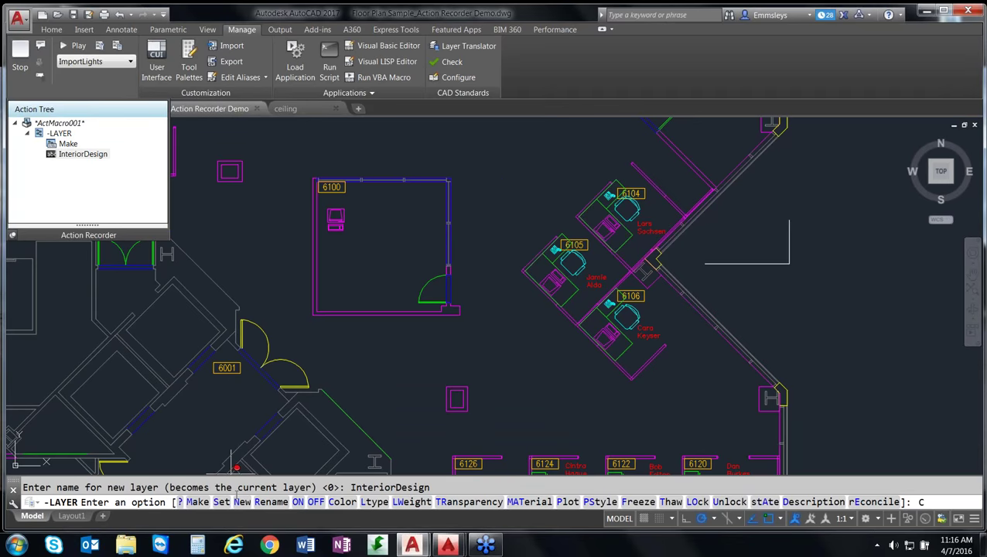
key(Return)
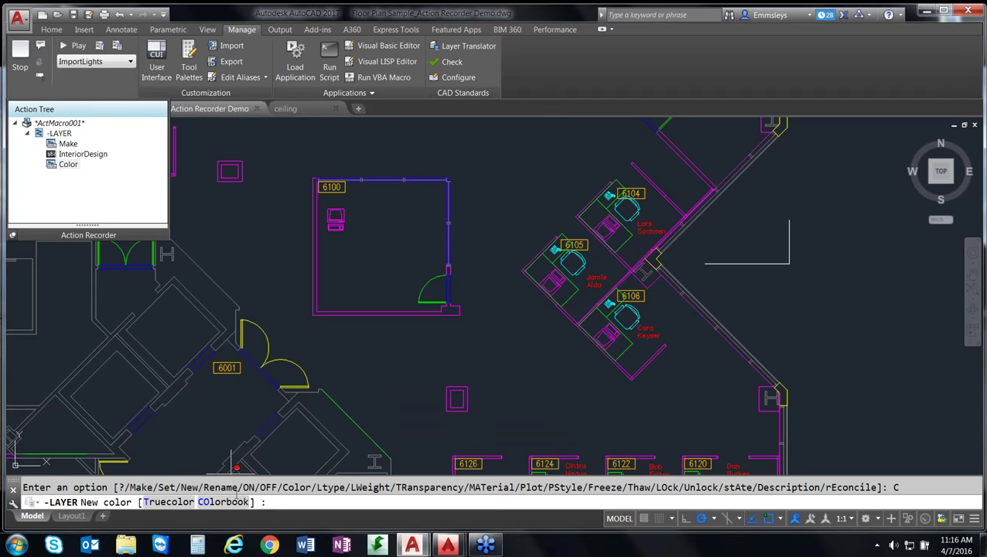
text(171)
key(Return)
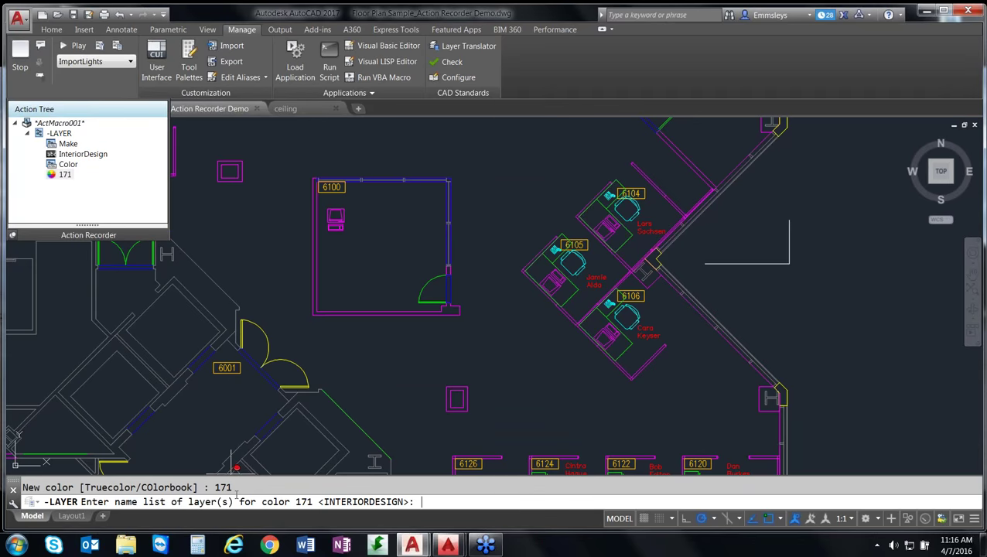
text(Interiordesign)
key(Return)
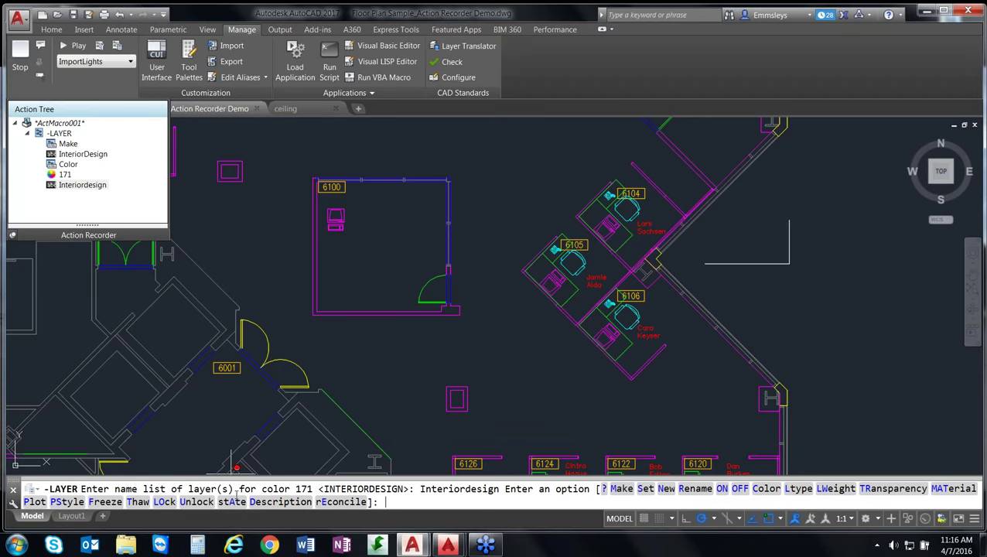
key(Return)
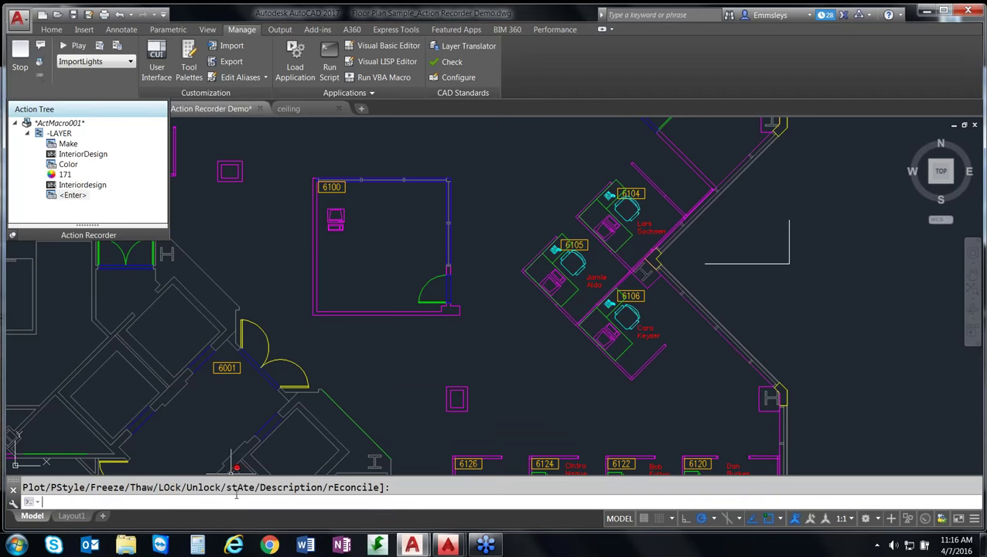
Stop recording and save the macro as IDlayer, described as "Add ideas and creative input as needed for Carl Bass on floor 1"
click(18, 58)
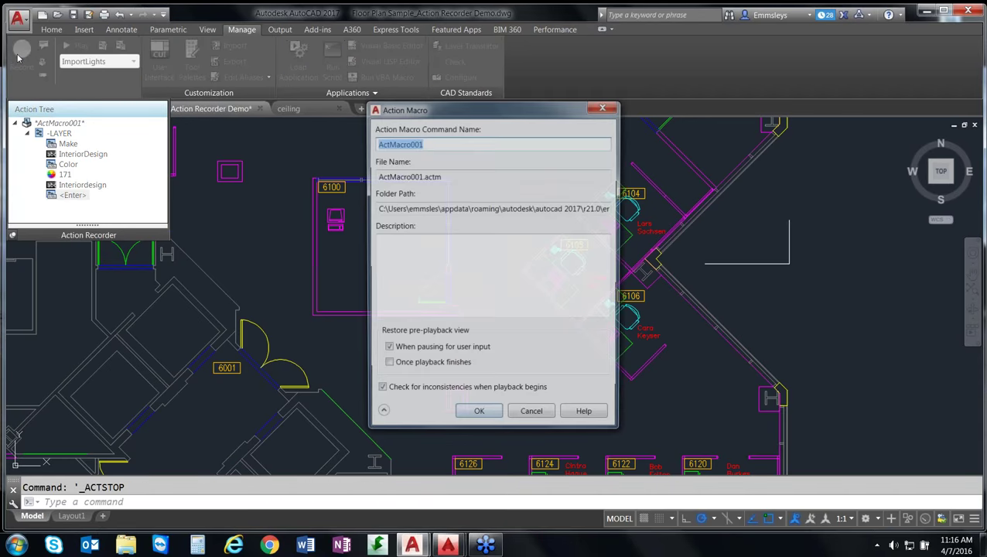
key(BackSpace)
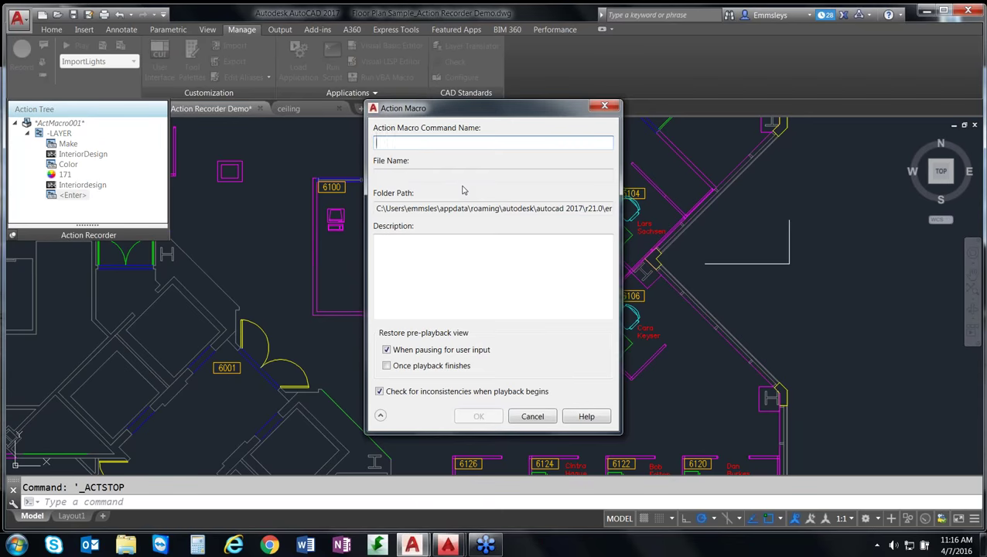
text(I)
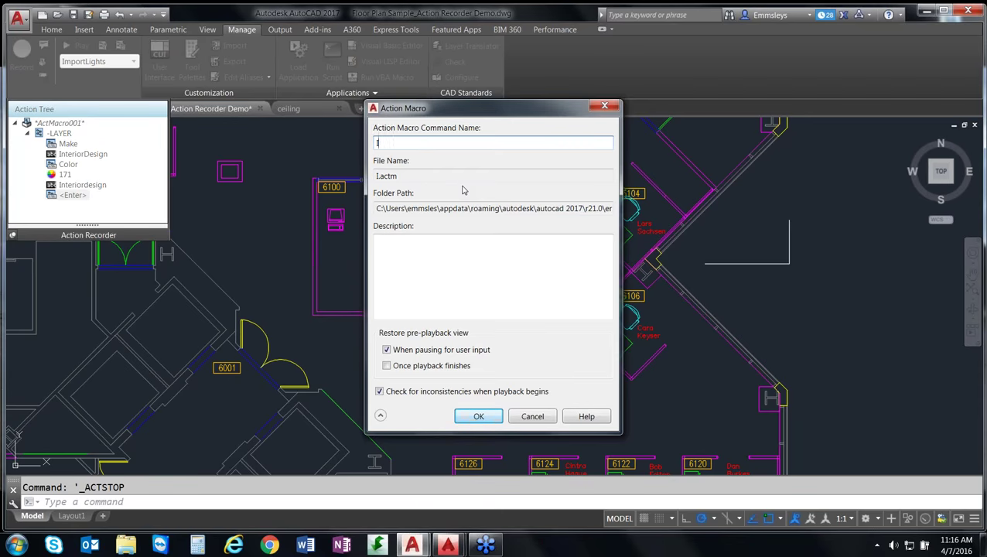
text(Dlayer)
click(460, 245)
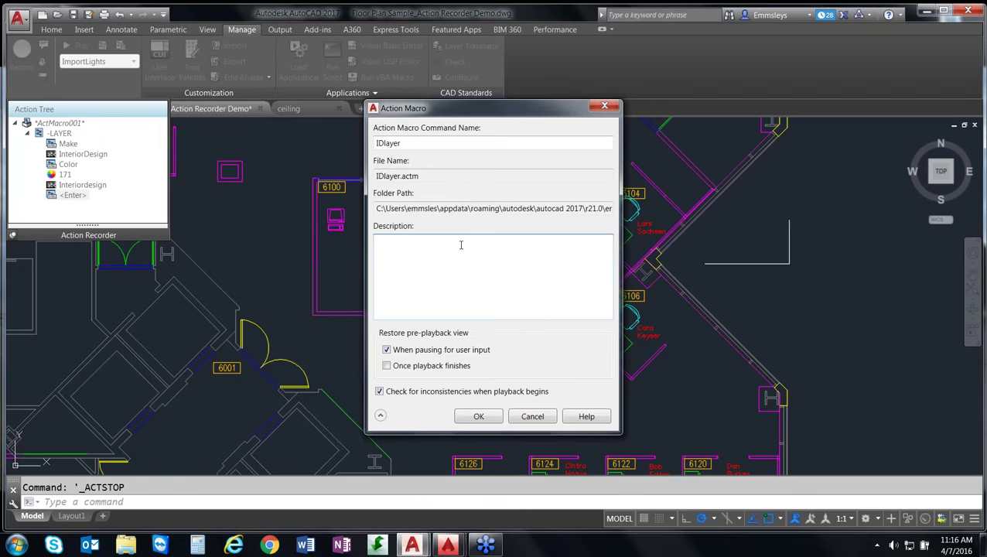
text(Add ideas and creative input as needed for Carl Ba)
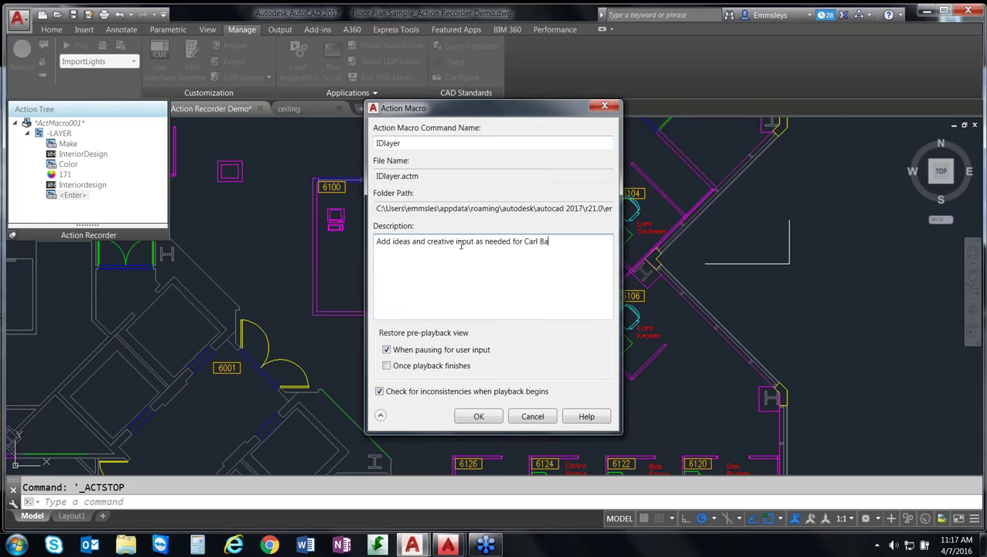
text(ss on floor 1)
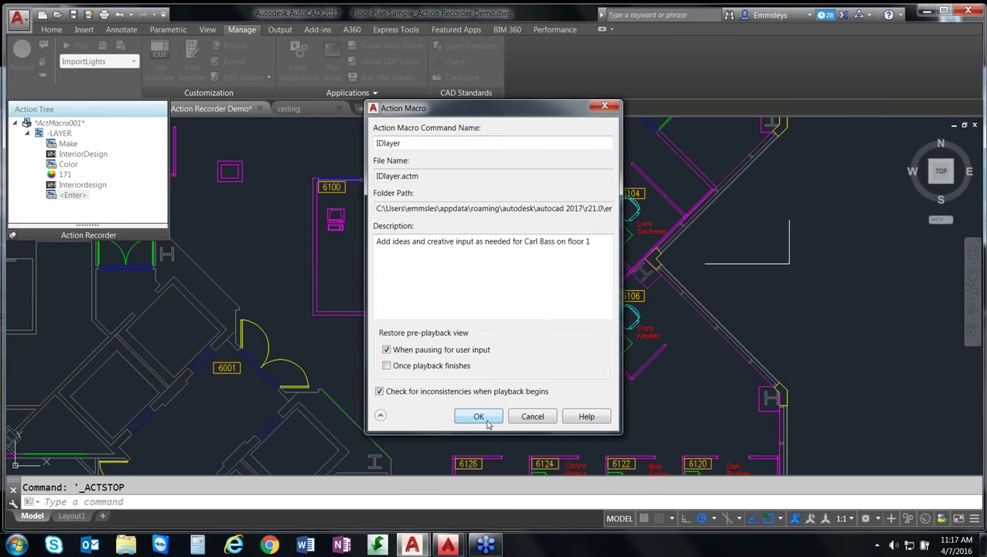
click(480, 417)
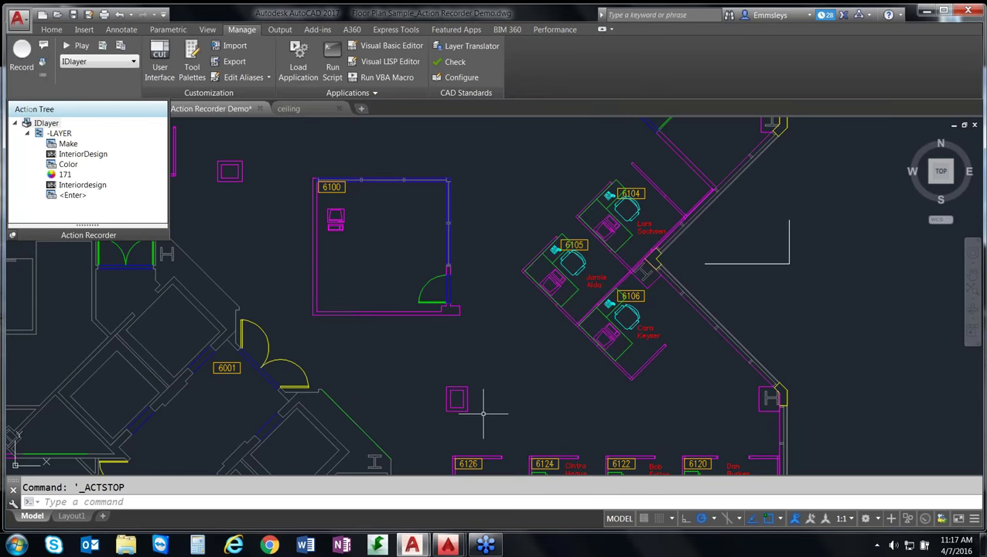
Check the floor plan's current layer and switch to the ceiling drawing
click(51, 30)
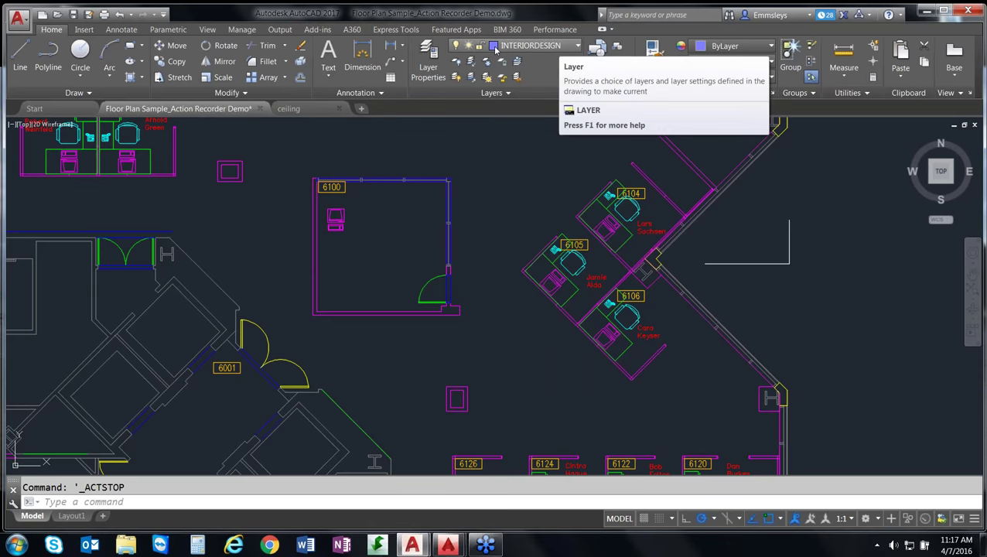
click(310, 110)
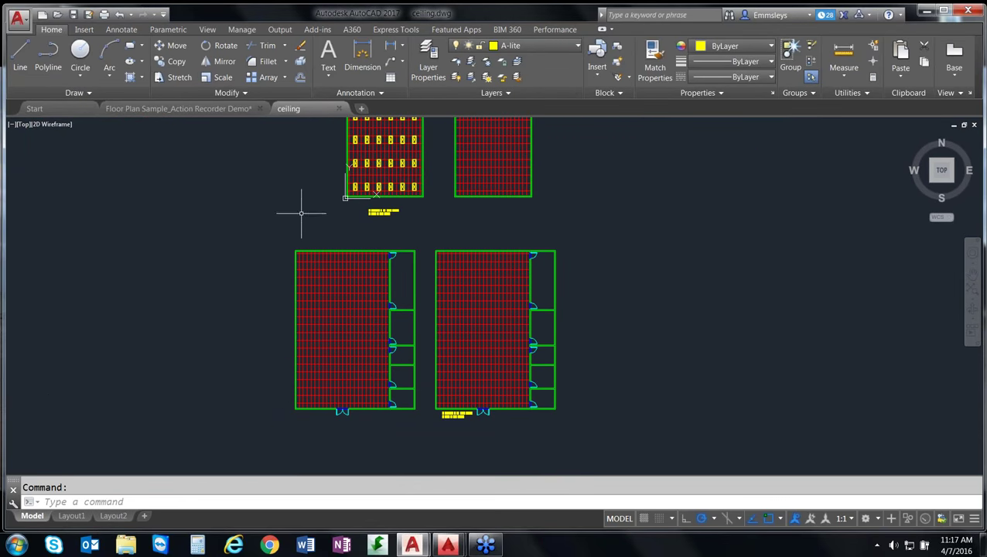
Play back the IDlayer action macro in the ceiling drawing and dismiss the playback message
middle_drag(300, 212, 297, 289)
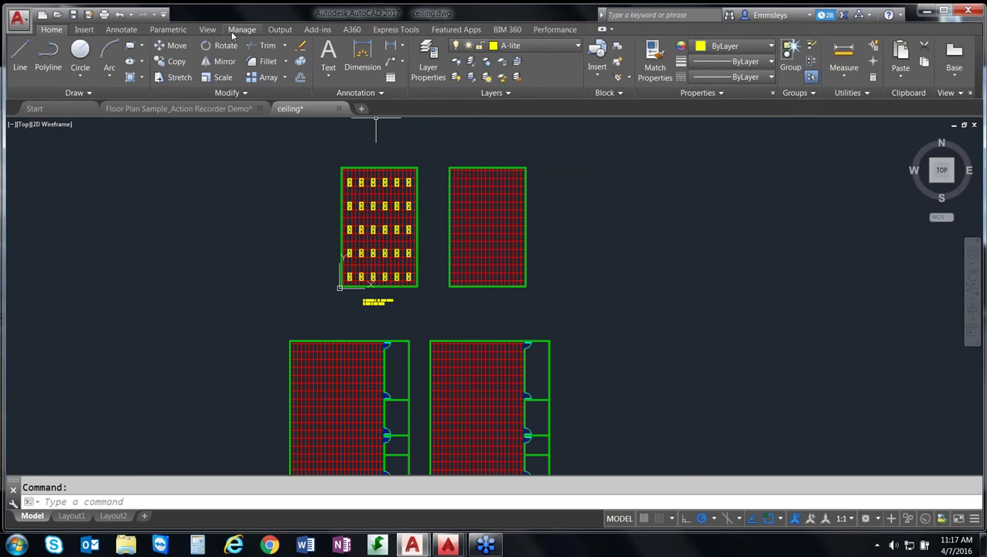
click(232, 31)
click(121, 64)
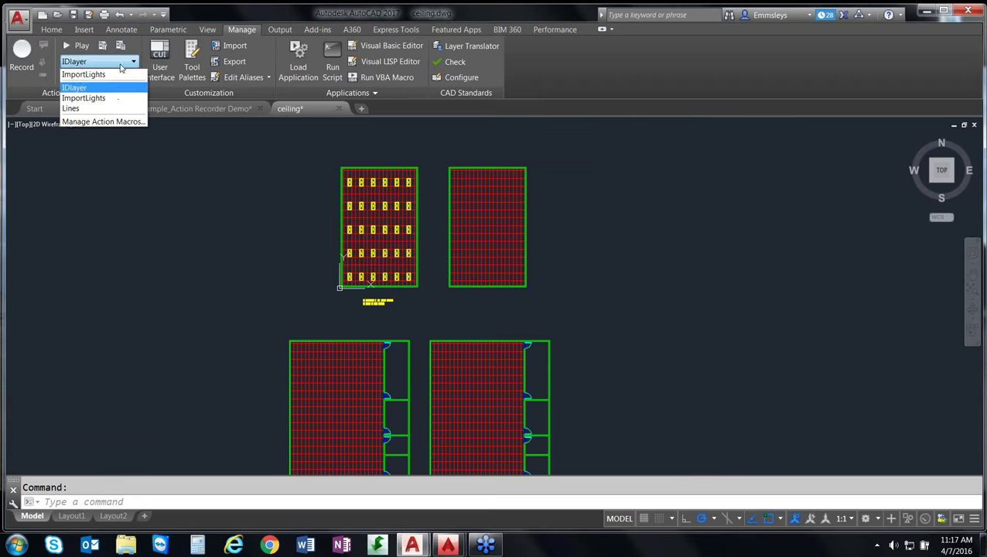
click(75, 87)
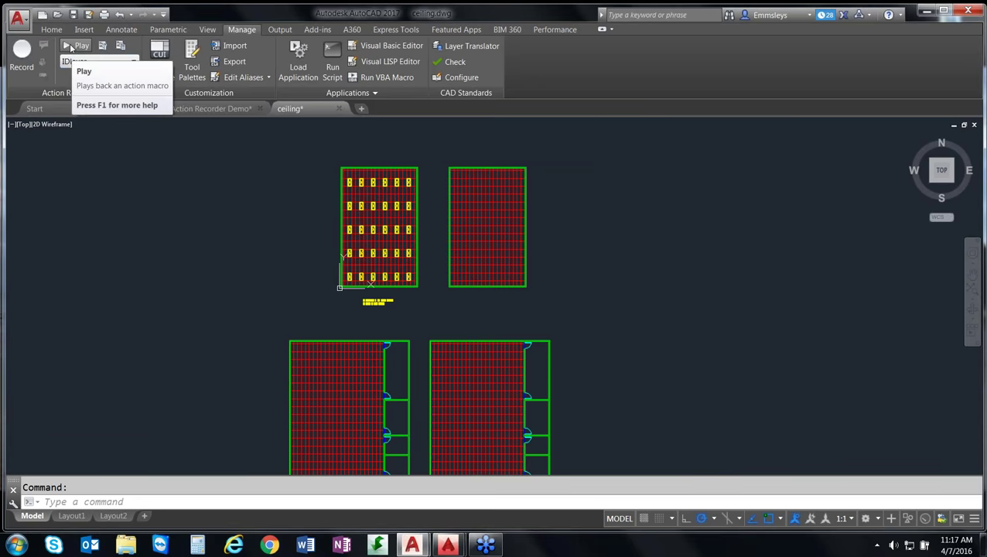
click(76, 50)
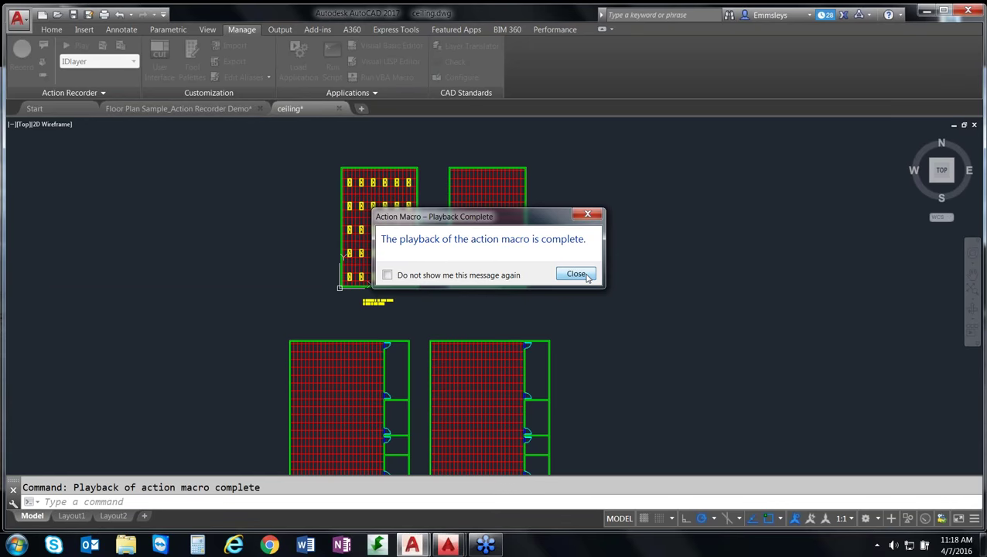
click(577, 274)
Check the ceiling drawing's layer list for InteriorDesign and return to the Floor Plan Sample_Action Recorder Demo drawing
click(51, 29)
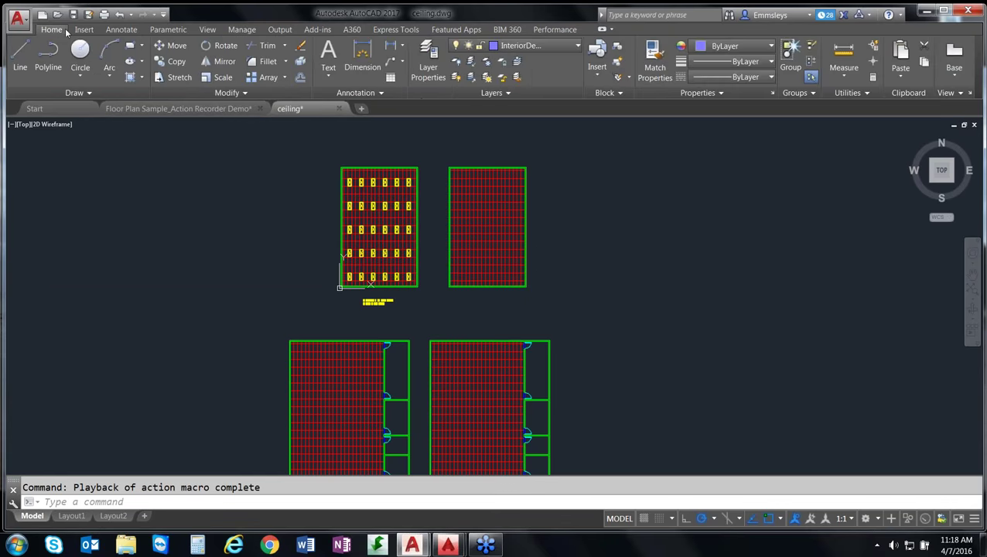
click(575, 48)
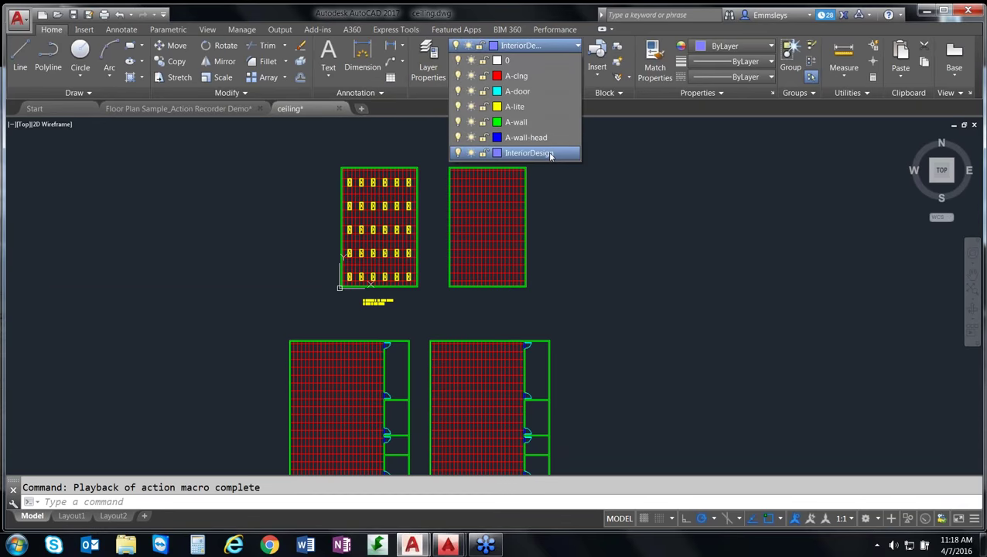
click(223, 109)
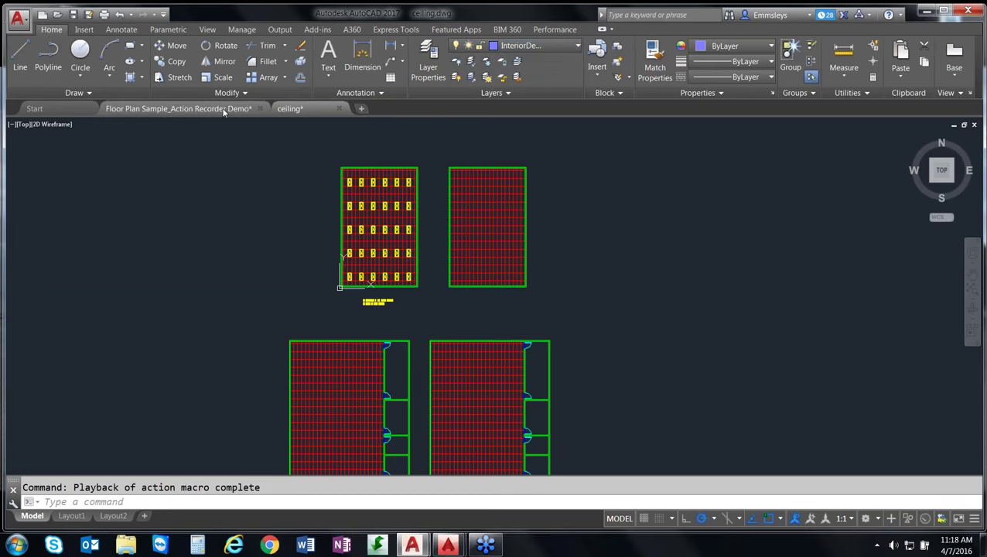
mouse_move(222, 107)
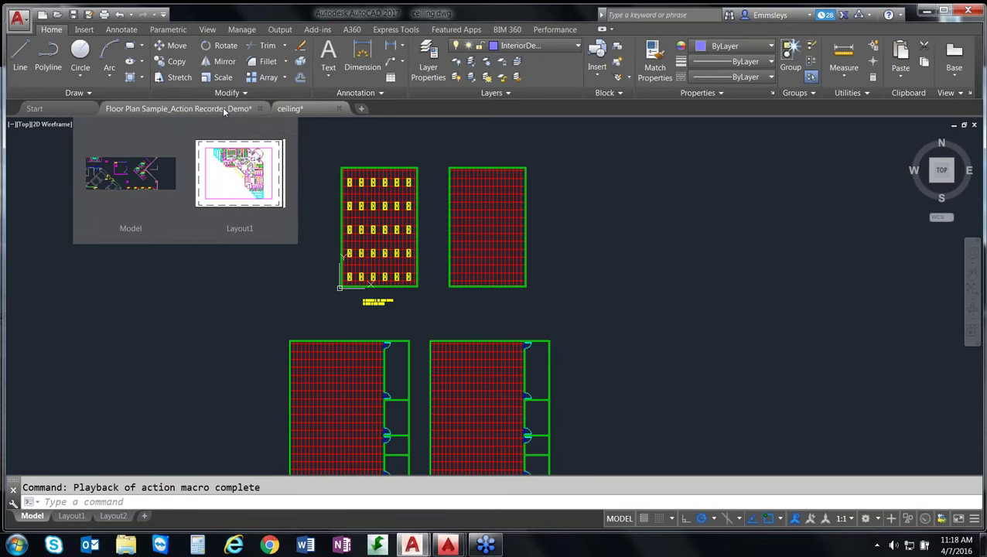
click(222, 108)
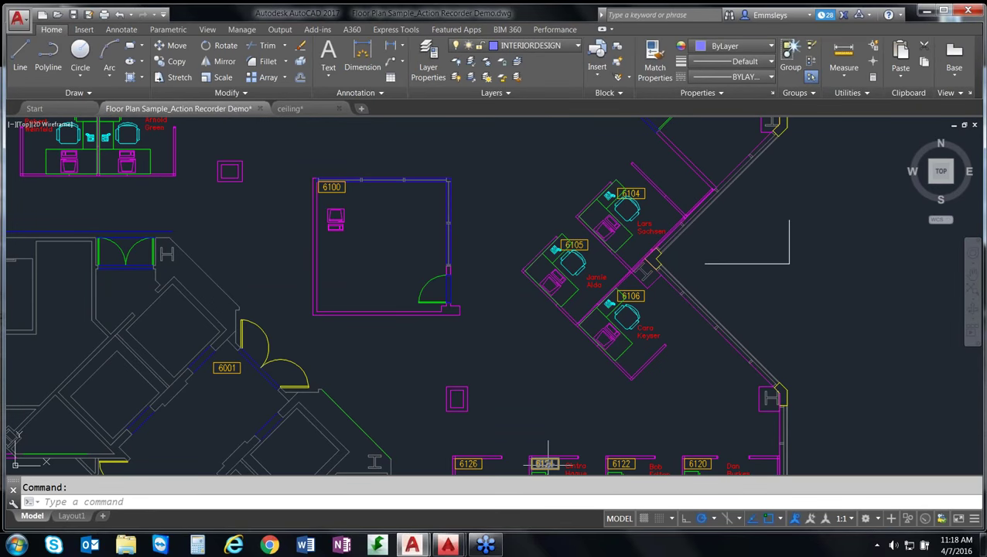
Display the tool palettes beside the floor plan with the TOOLPALETTES command
click(546, 504)
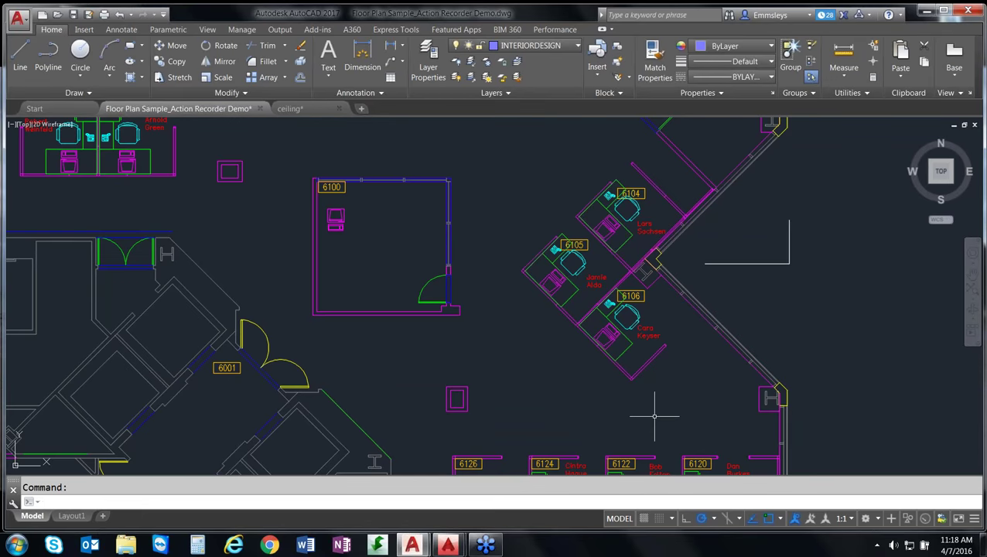
text(TOOLpal)
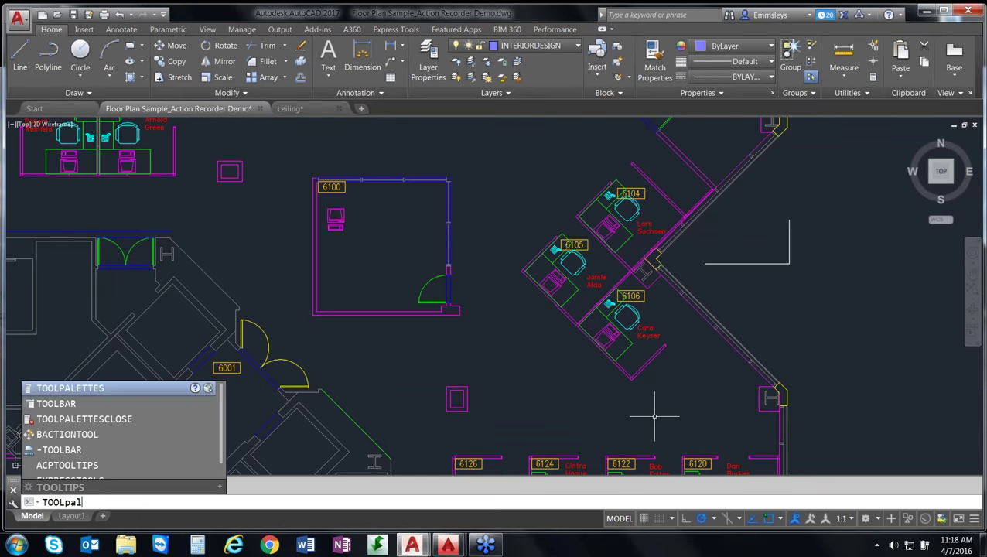
text(ette)
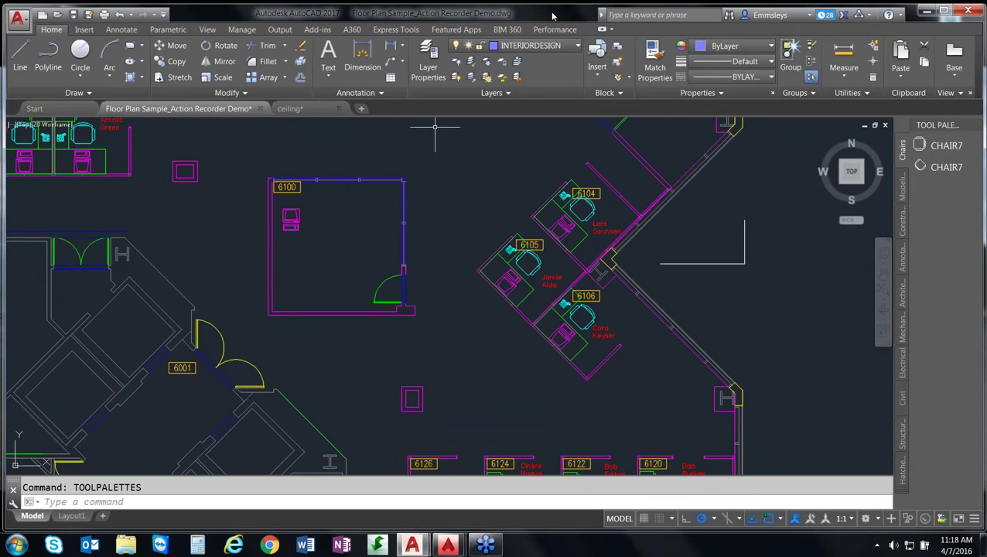
Take the program window out of full screen, shift it across the desktop, and keep the Chairs tool palette open beside the drawing
drag(553, 14, 501, 14)
double_click(502, 14)
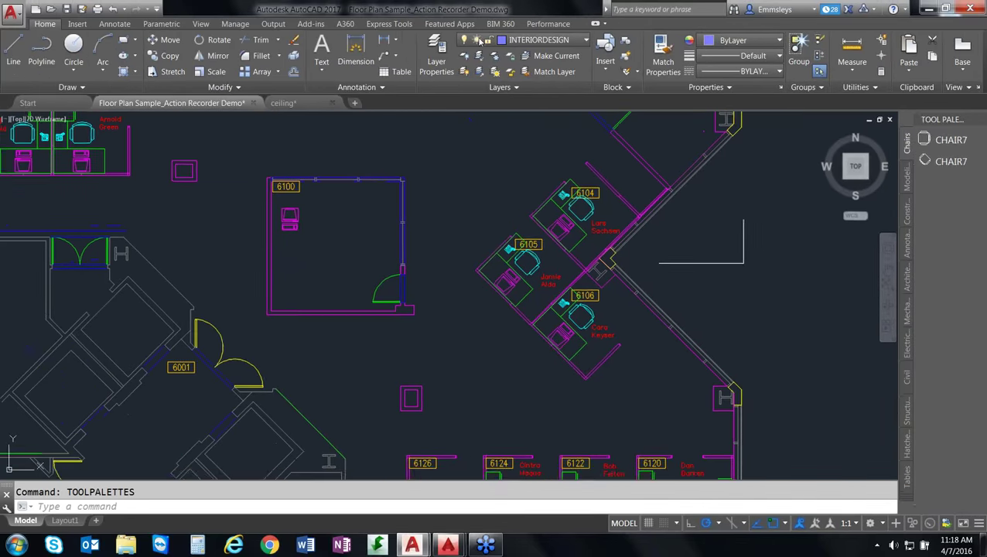
key(super+Down)
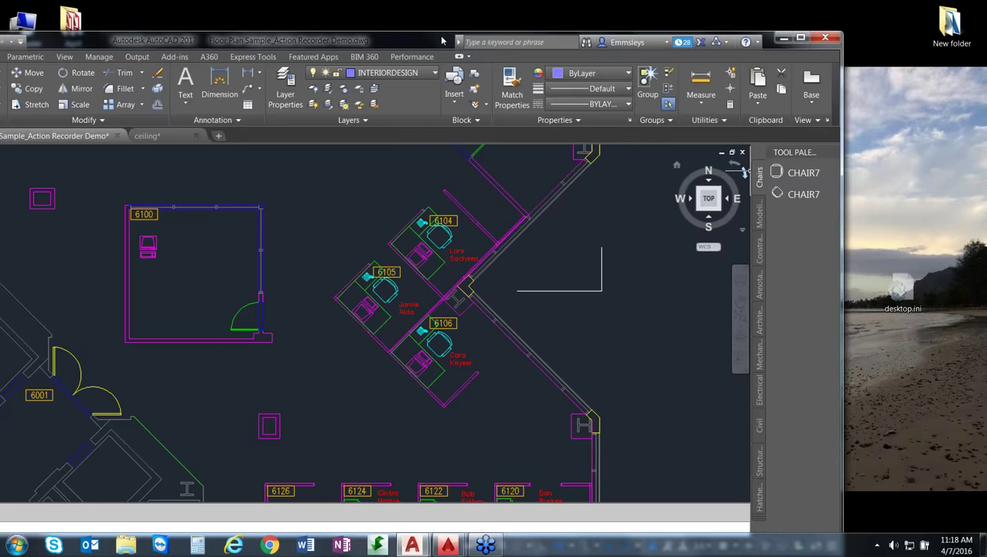
drag(442, 40, 360, 36)
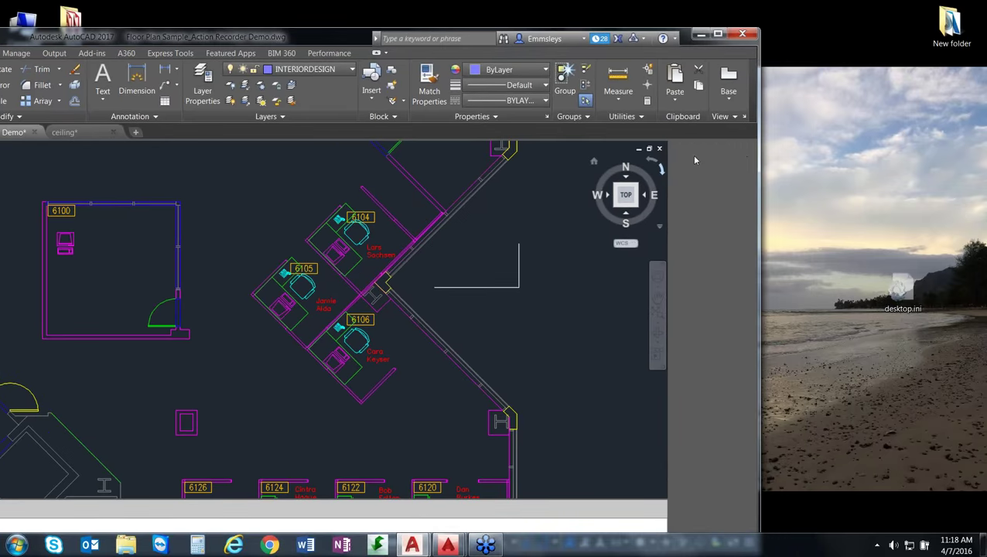
click(669, 149)
key(ctrl+3)
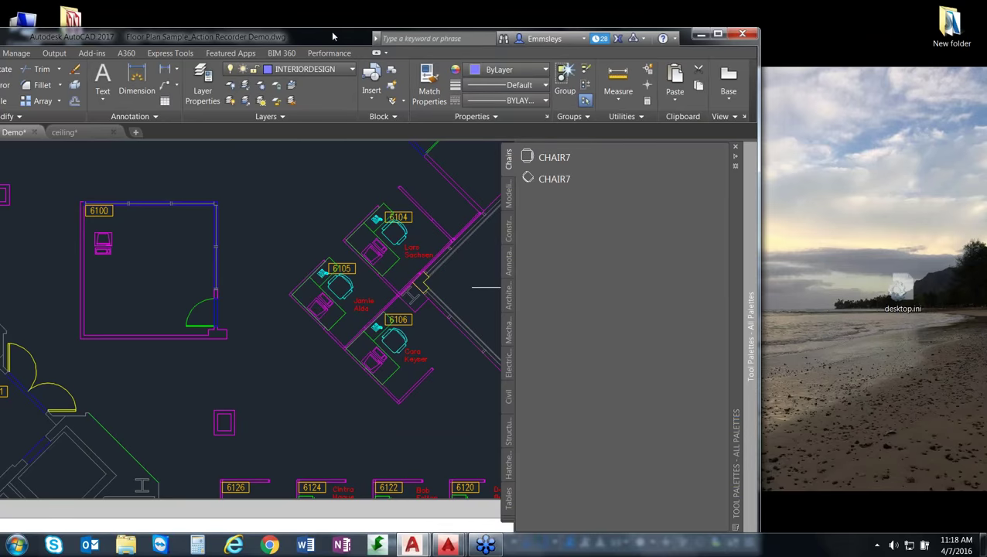
drag(333, 36, 362, 16)
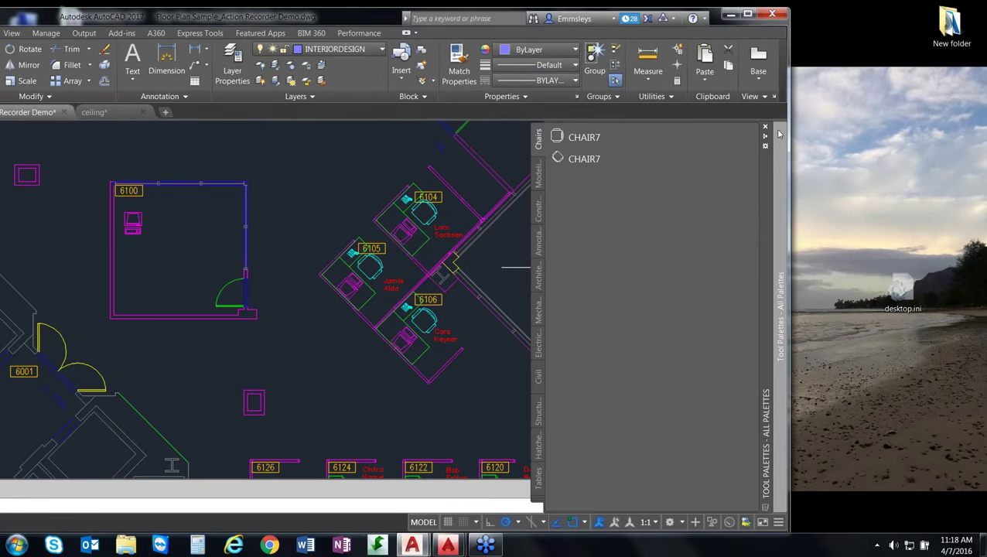
click(765, 137)
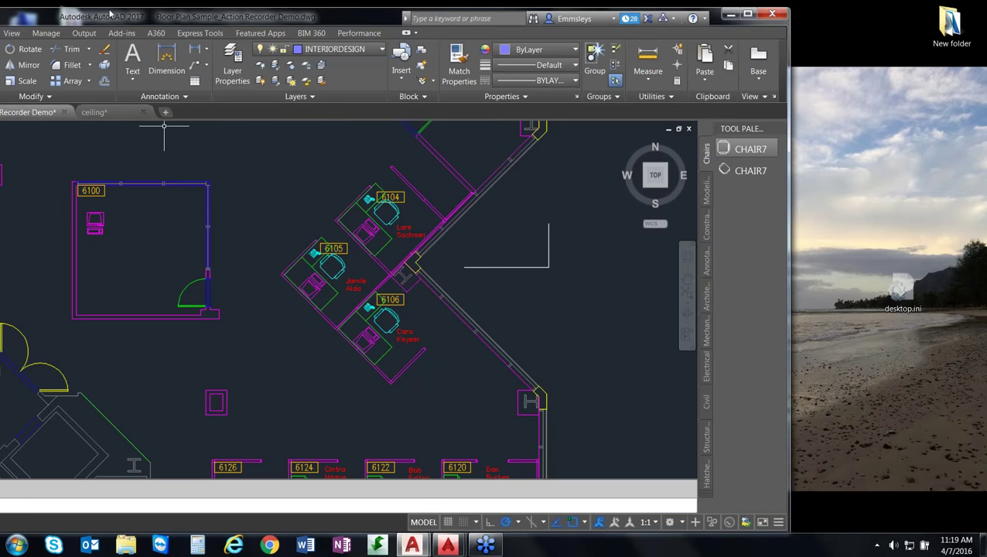
Start recording a new action macro and pick the first CHAIR7 block from the Chairs palette
mouse_move(99, 17)
mouse_down()
mouse_move(402, 25)
mouse_move(334, 24)
mouse_up()
click(137, 36)
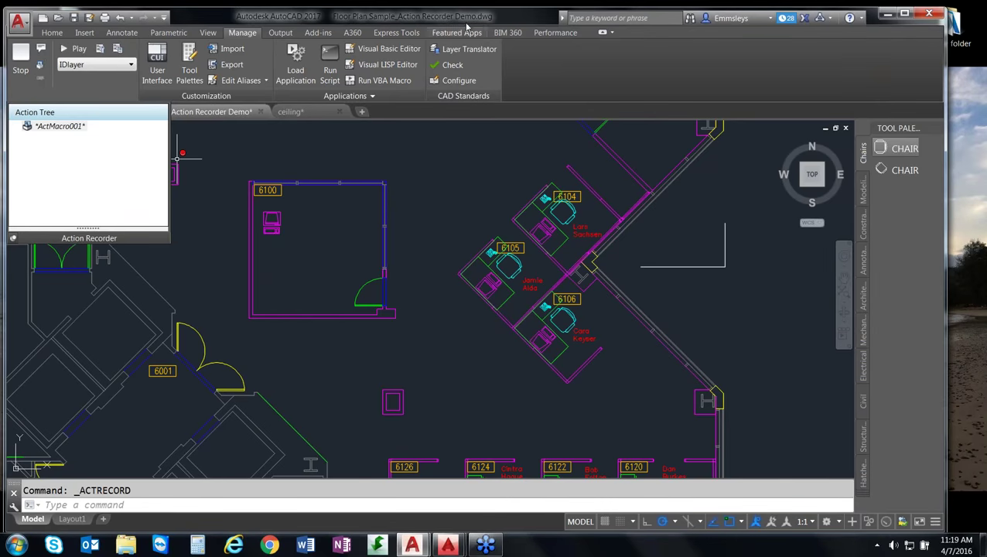
drag(464, 23, 373, 22)
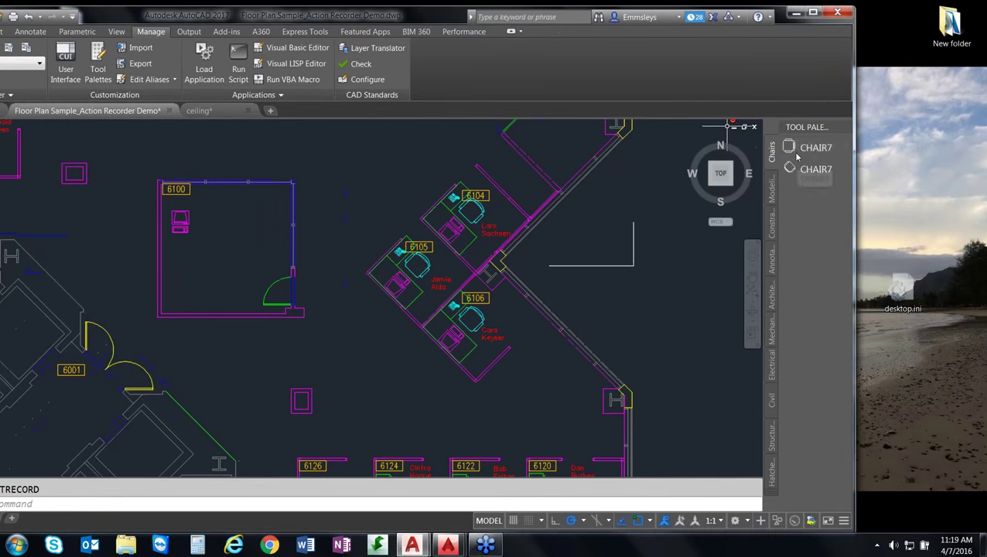
click(800, 153)
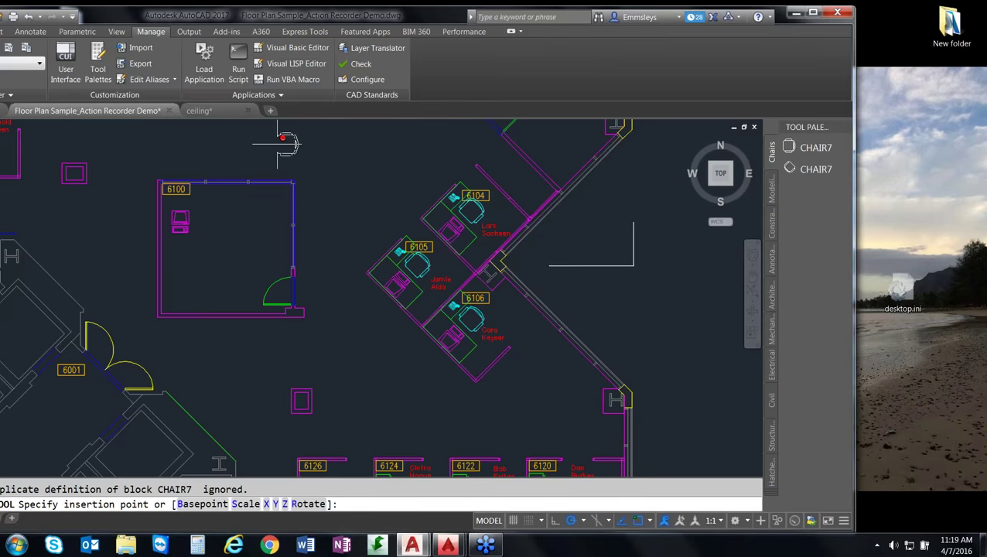
Add a pause for user input at the insertion point prompt and place the chair beside the column above room 6126
drag(152, 17, 289, 29)
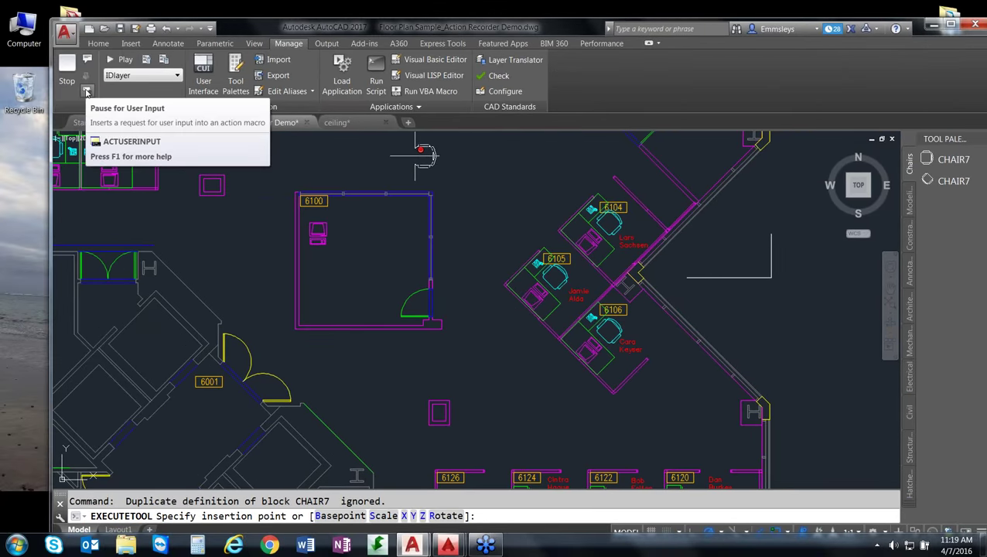
click(86, 91)
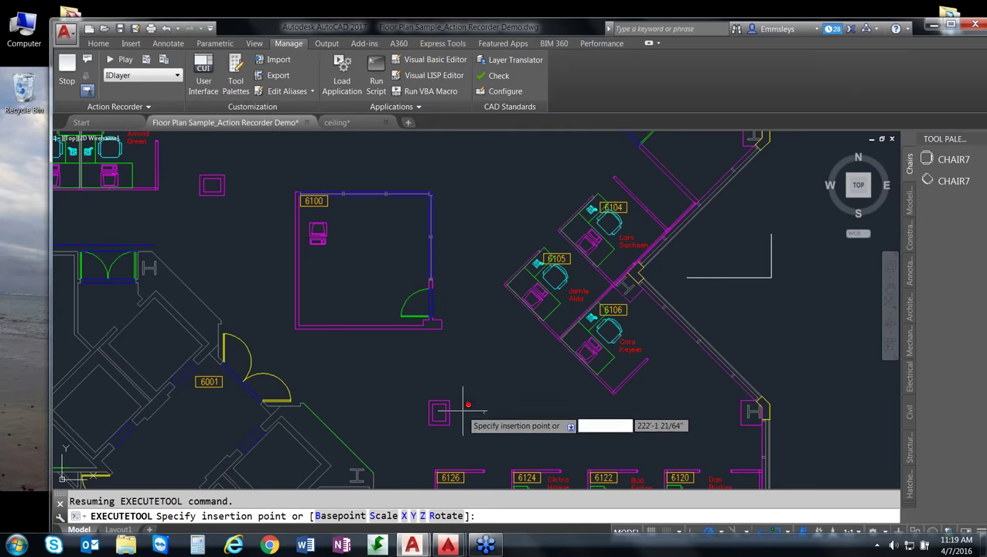
click(464, 409)
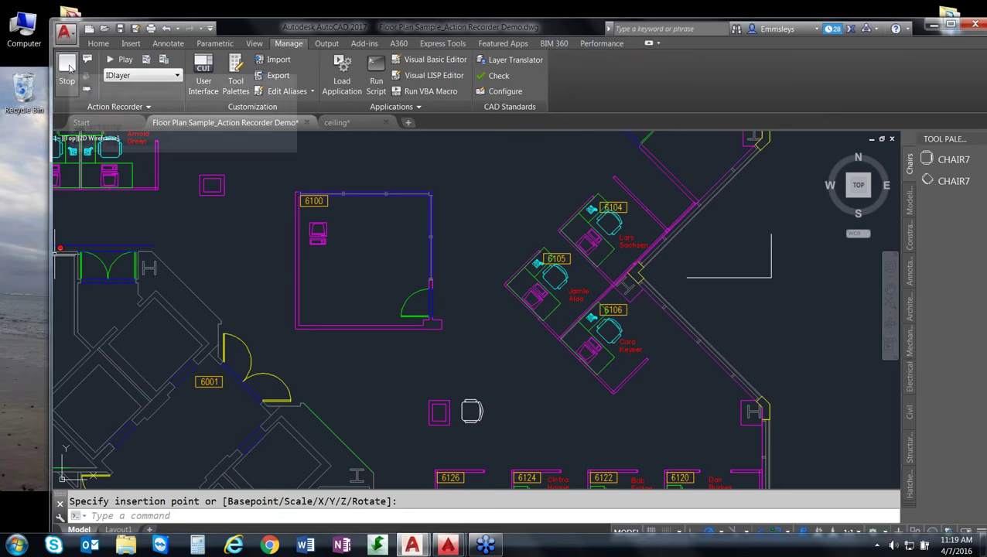
Stop recording and save the macro as Chairs with the description "Add Specs for each chair for floor 1"
click(69, 68)
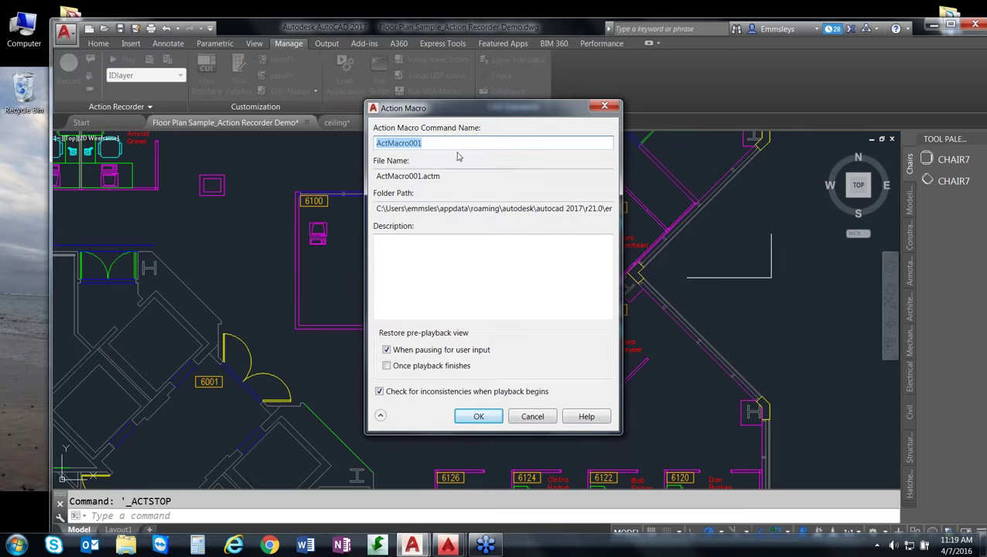
key(BackSpace)
text(Chairs)
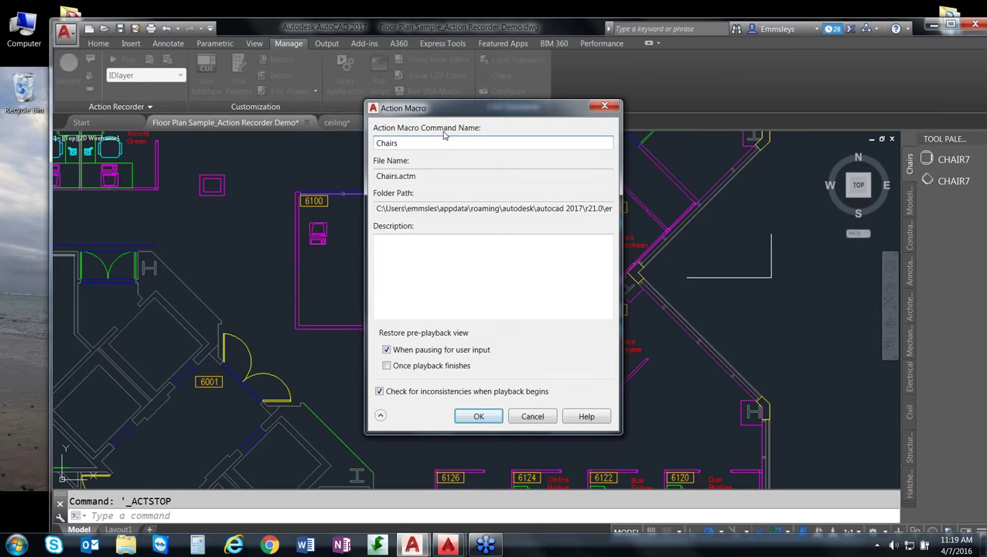
click(447, 247)
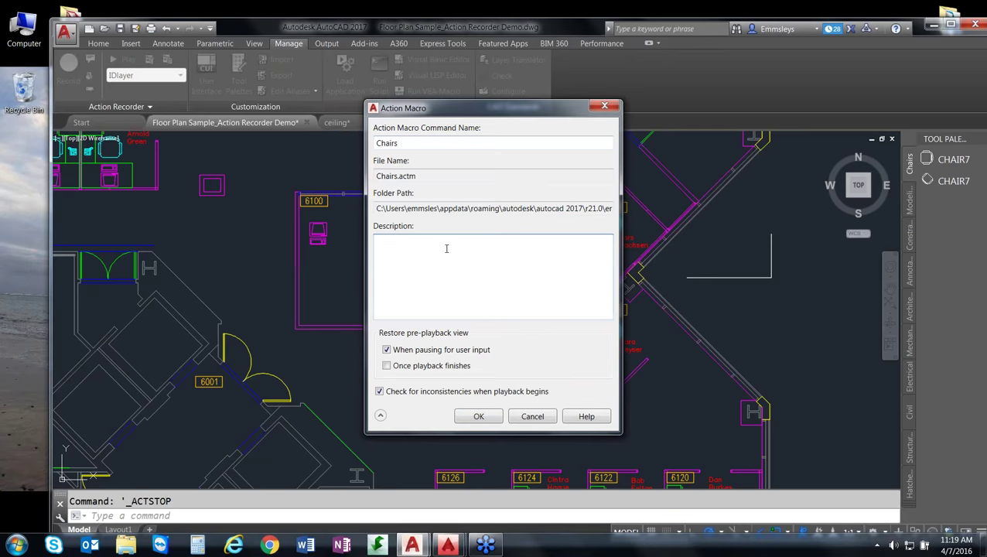
text(Add Specs for each chair for c)
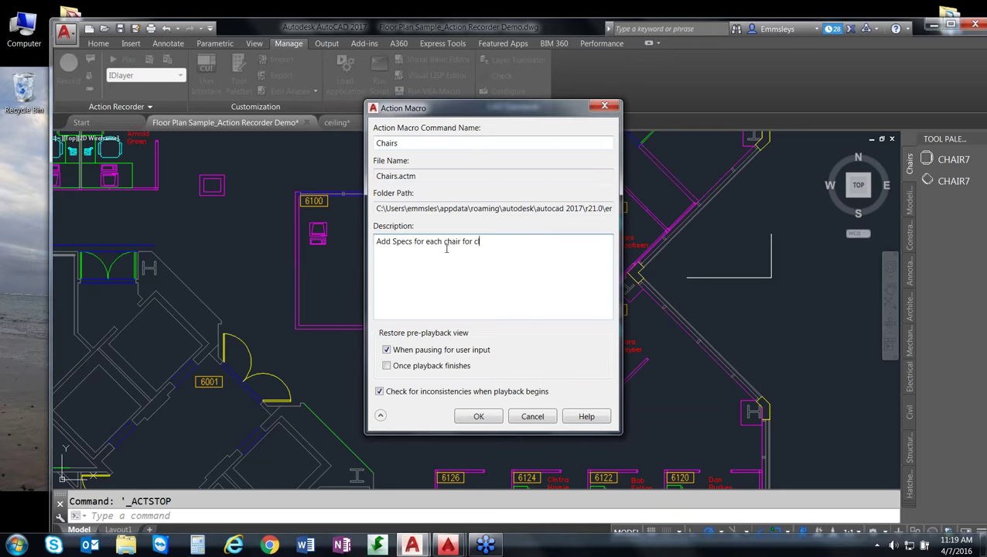
text(floo)
key(BackSpace)
key(BackSpace)
key(BackSpace)
key(BackSpace)
key(BackSpace)
text(floor 1)
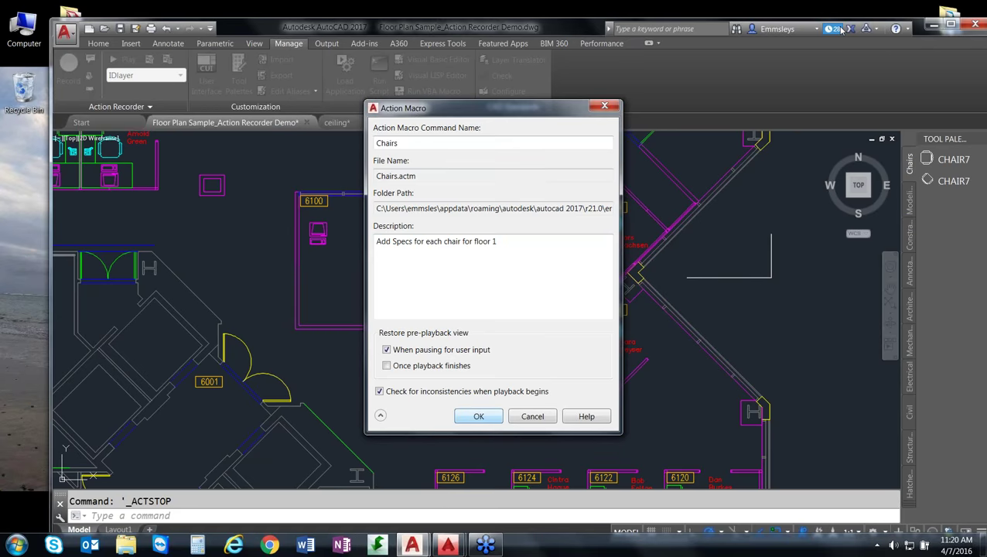
key(Return)
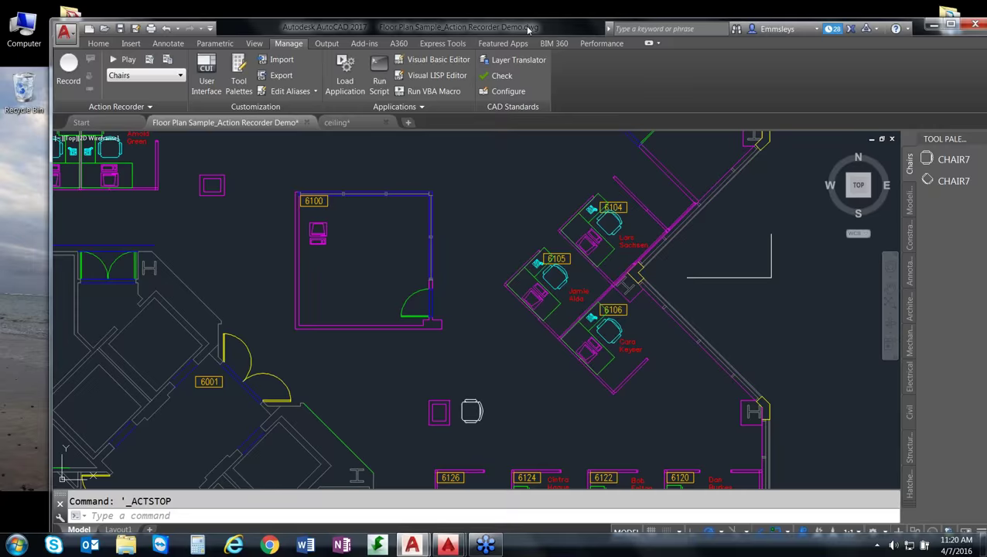
Maximize the window and play back the Chairs macro, placing the chair in the upper-right corner of room 6100
drag(529, 29, 499, 1)
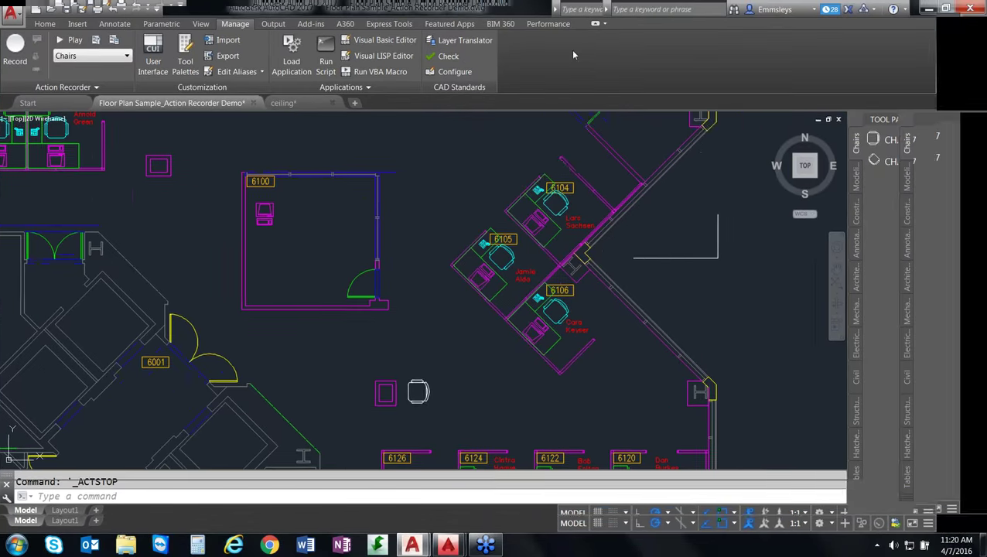
click(126, 55)
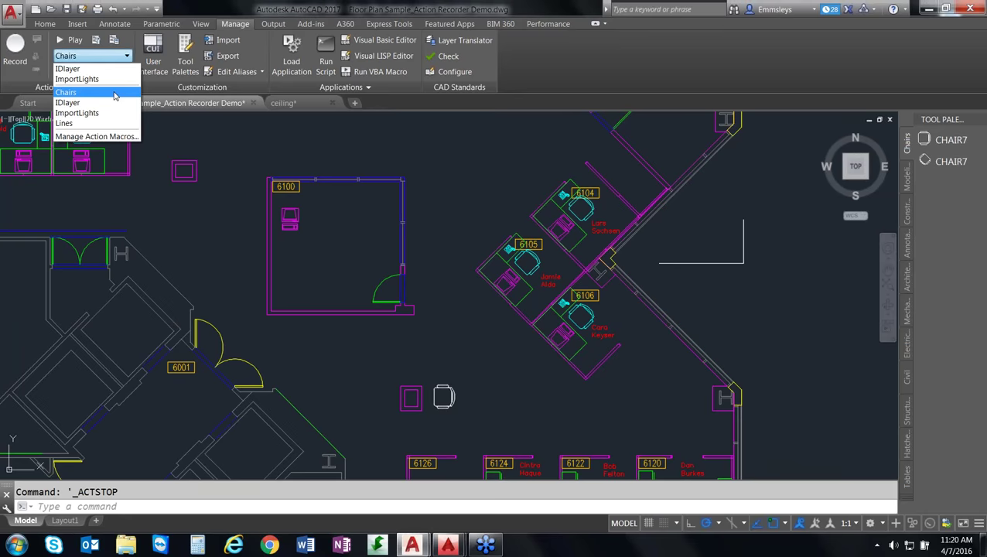
click(116, 93)
click(104, 90)
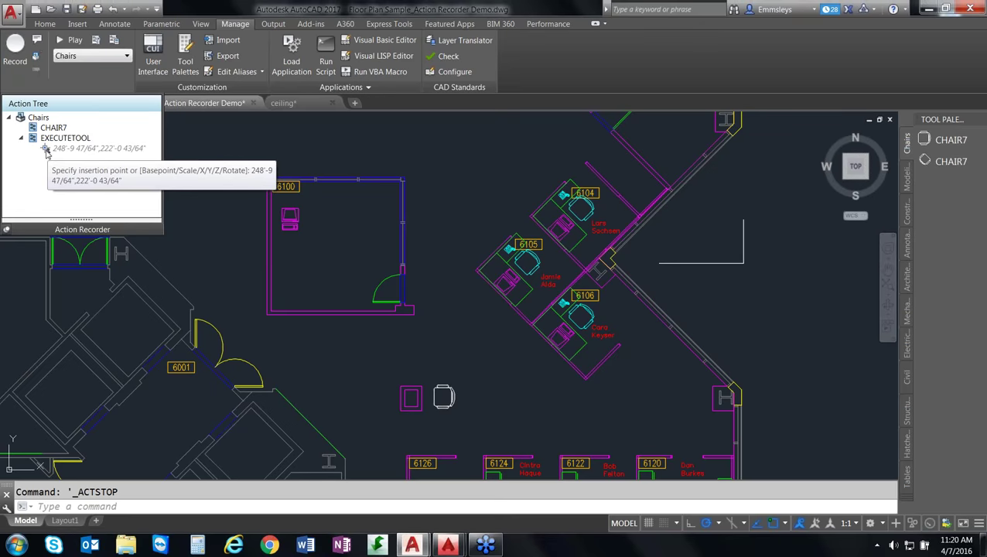
click(69, 40)
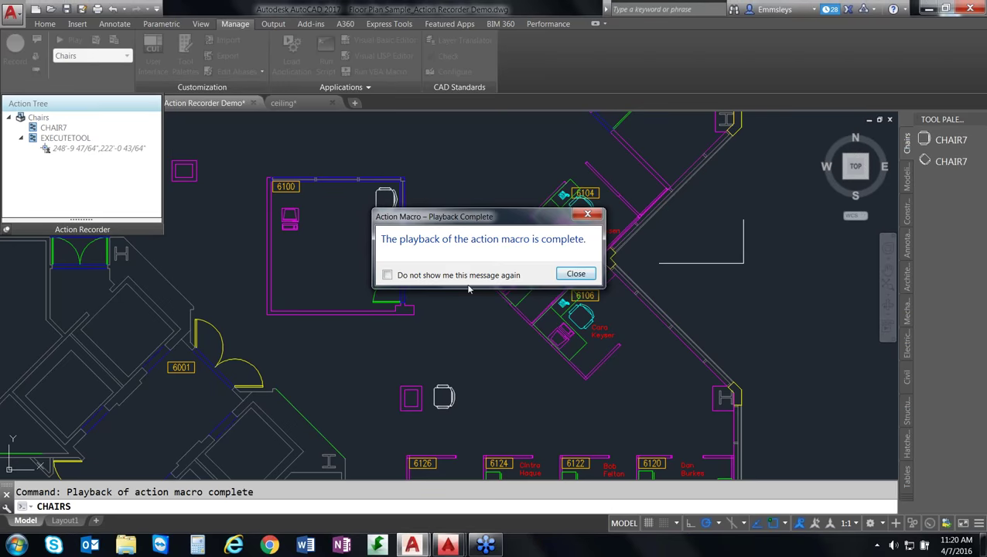
click(576, 274)
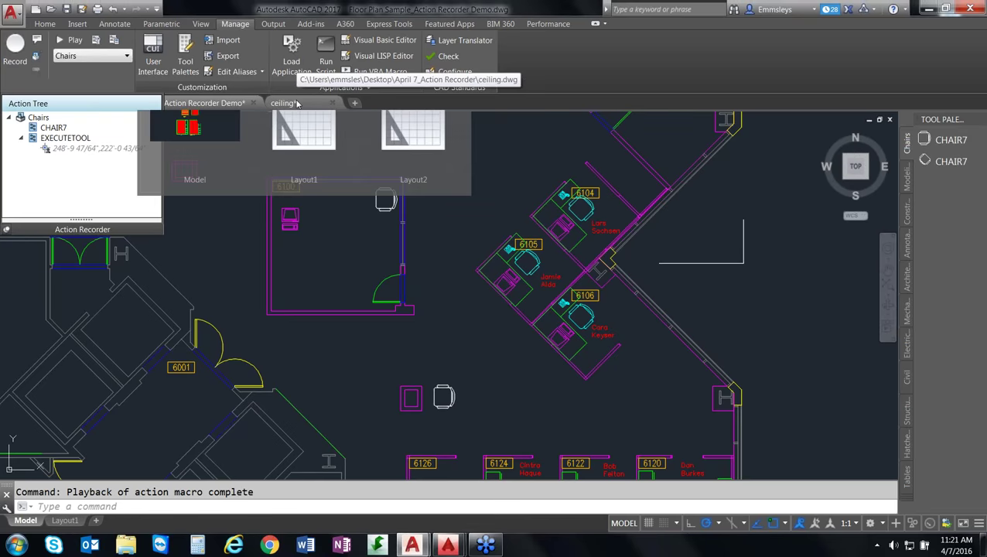
Switch to the ceiling drawing and examine the Action Recorder file locations for recording macros and reading additional macros
click(283, 102)
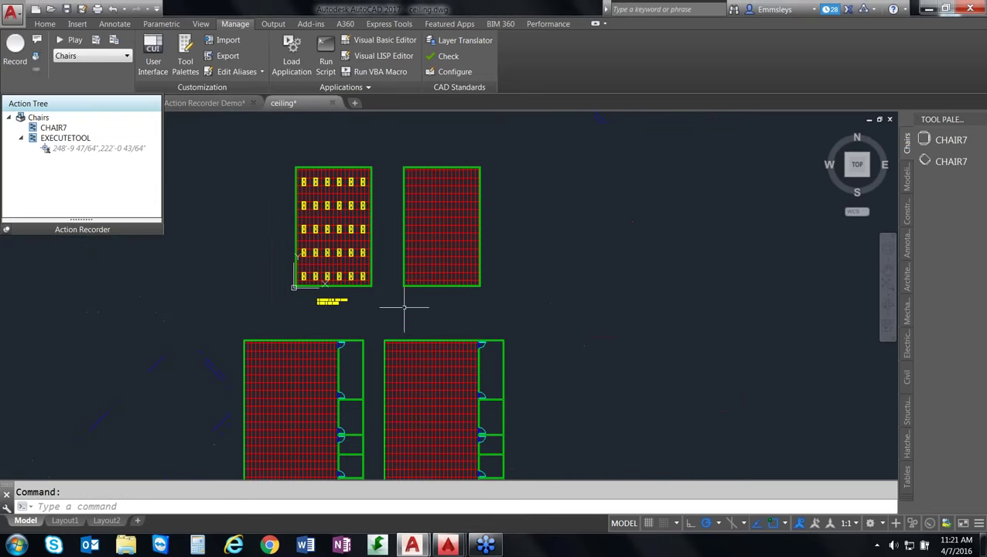
middle_drag(420, 331, 442, 297)
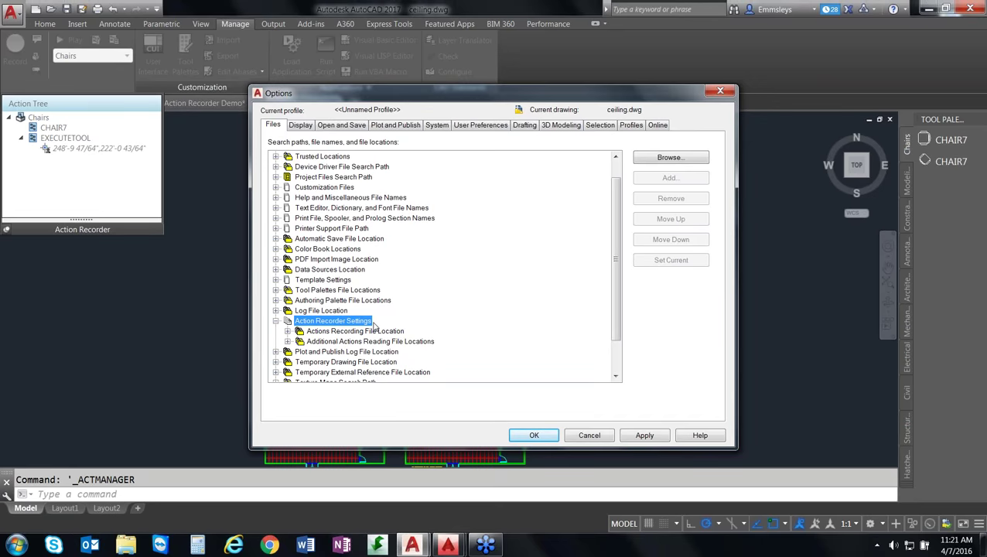
click(287, 331)
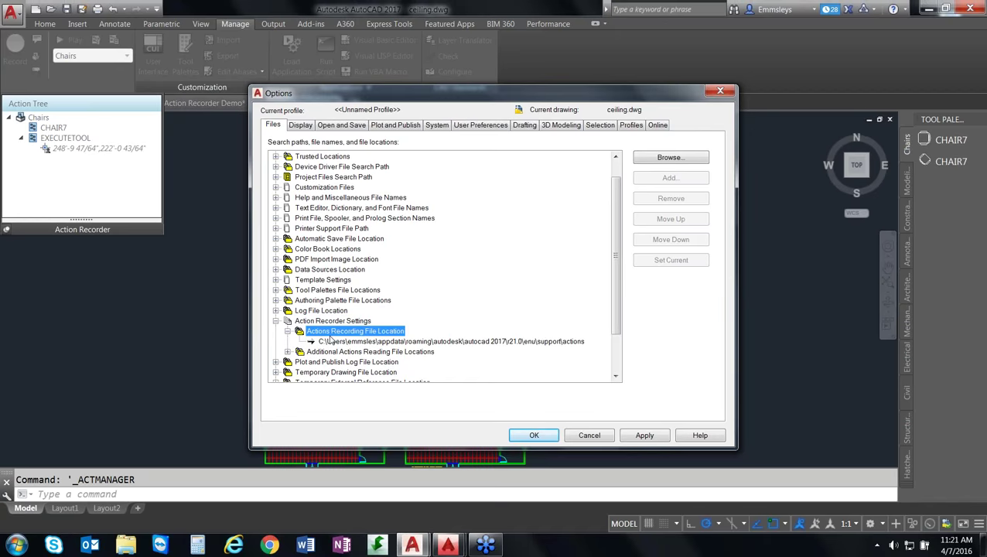
click(337, 343)
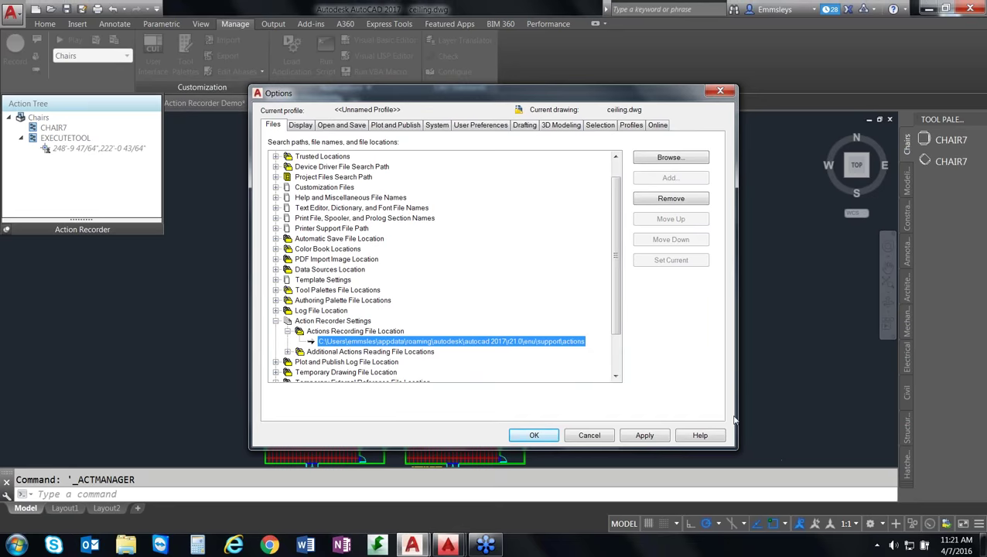
click(287, 352)
click(341, 363)
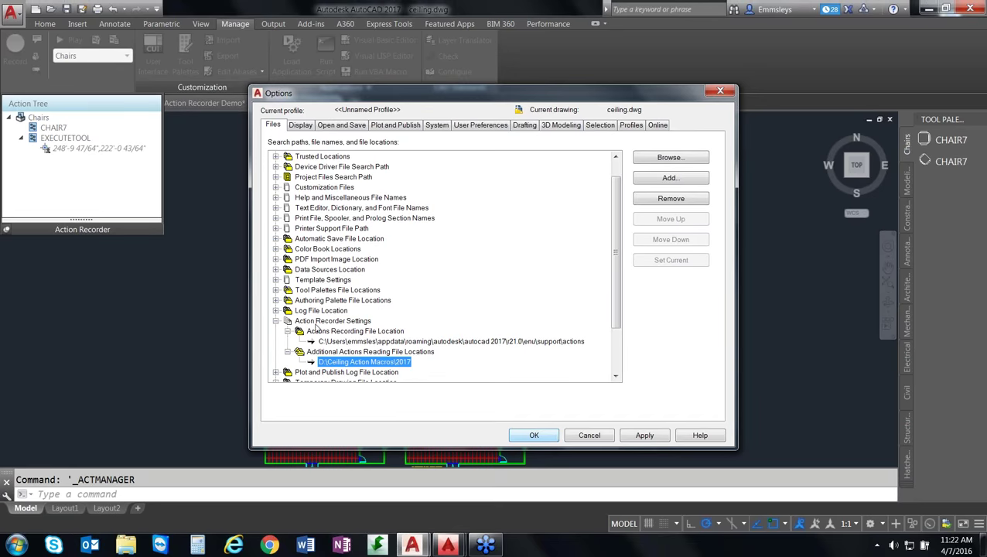
Copy the folder path of the Actions Recording File Location from the Action Recorder settings
click(369, 342)
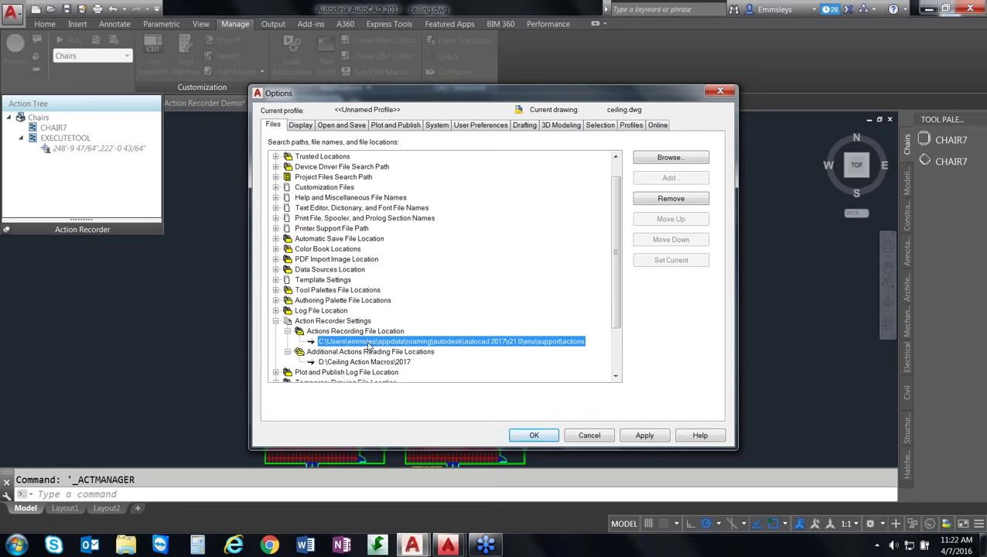
click(368, 344)
right_click(368, 344)
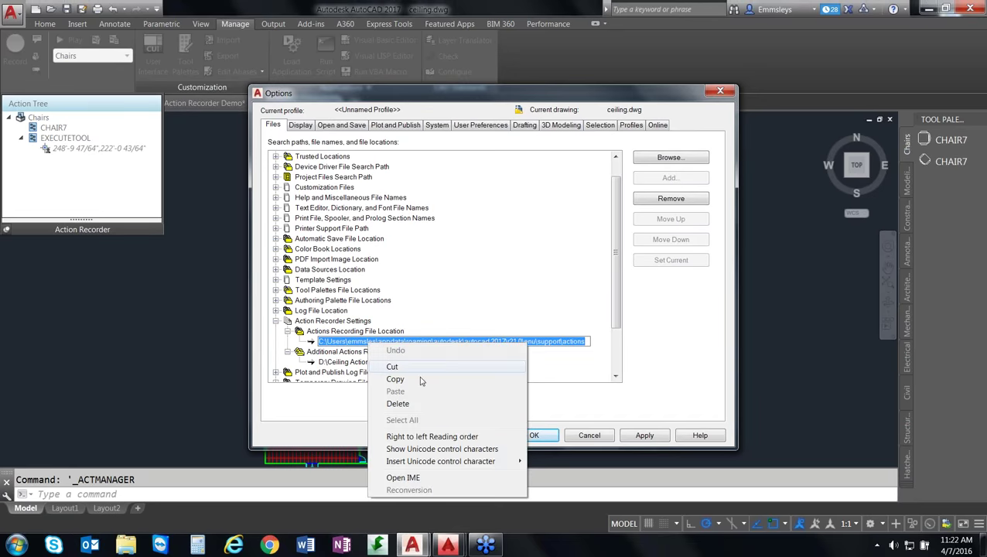
click(395, 379)
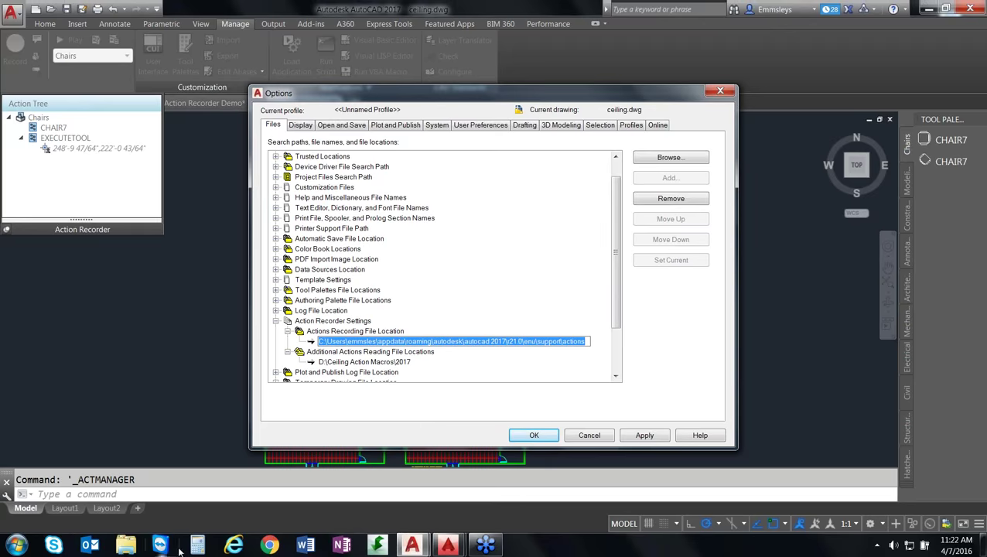
Open the copied macro folder path in Windows Explorer to view the saved .actm files, and return to the drawing with Options closed
click(128, 546)
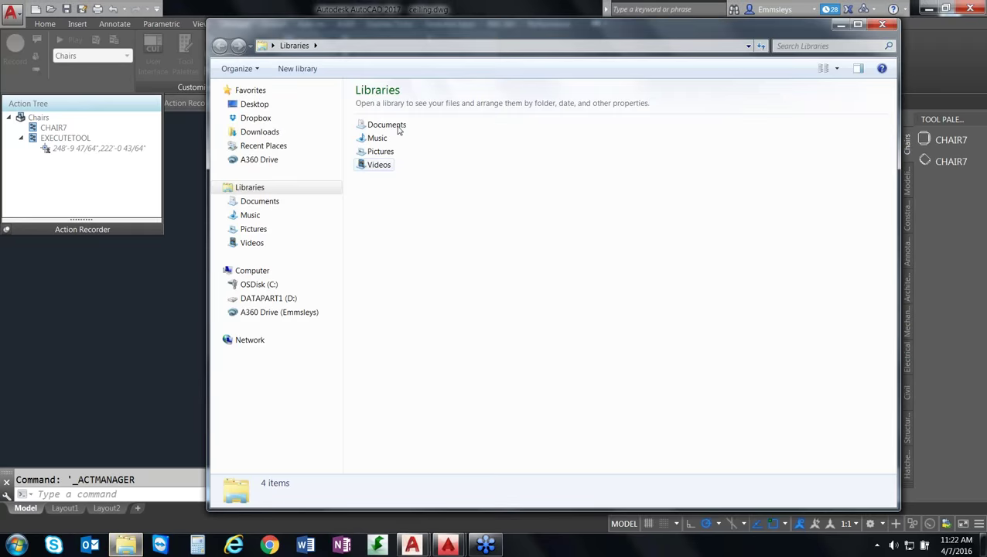
click(364, 45)
right_click(363, 46)
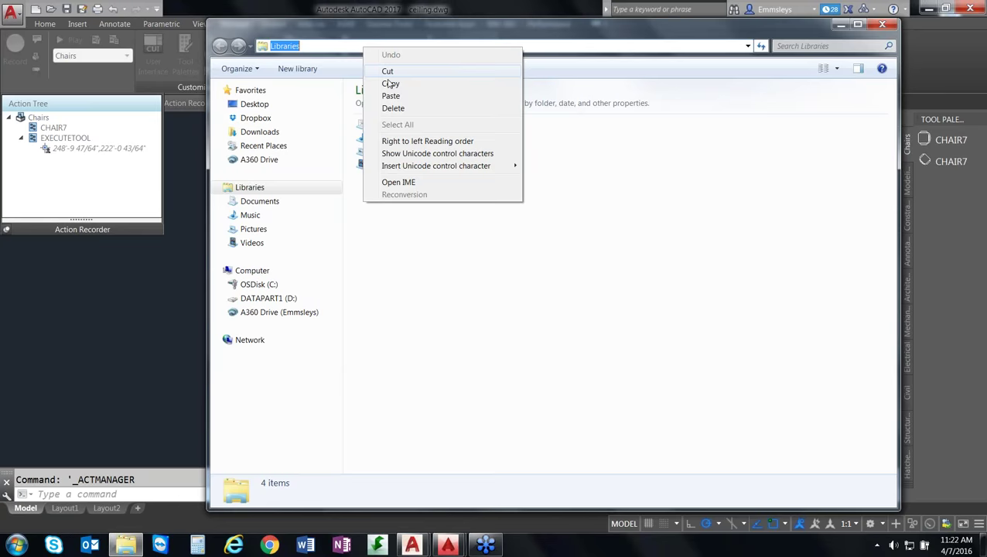
click(391, 96)
key(Return)
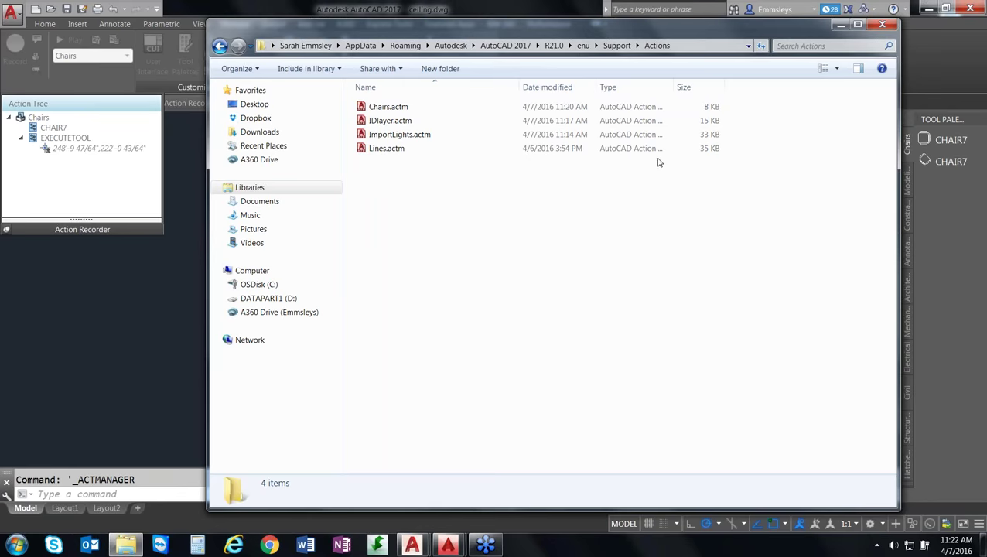
click(884, 28)
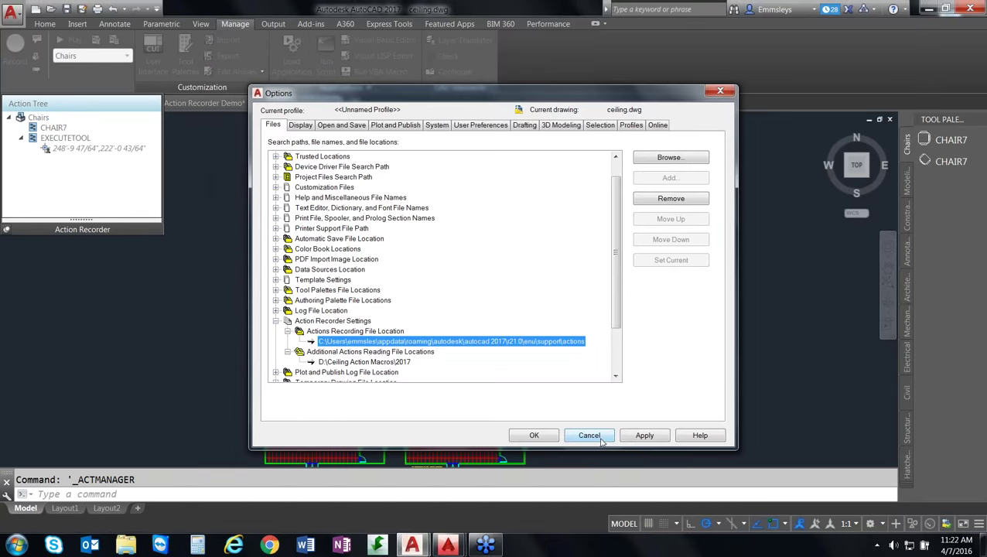
click(534, 438)
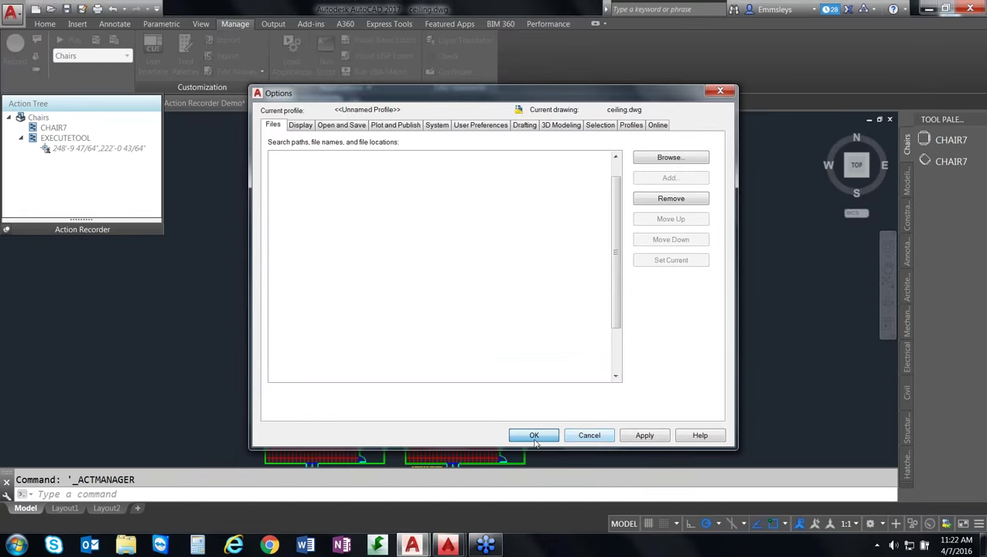
click(539, 361)
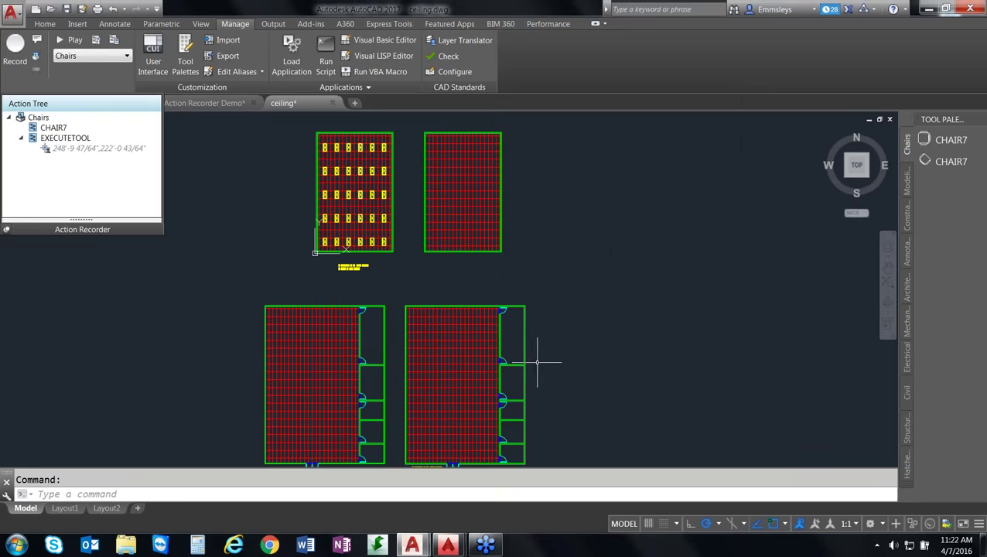
Play back the ImportLights macro, placing the first light near the lower-left corner of the empty upper ceiling grid
click(111, 56)
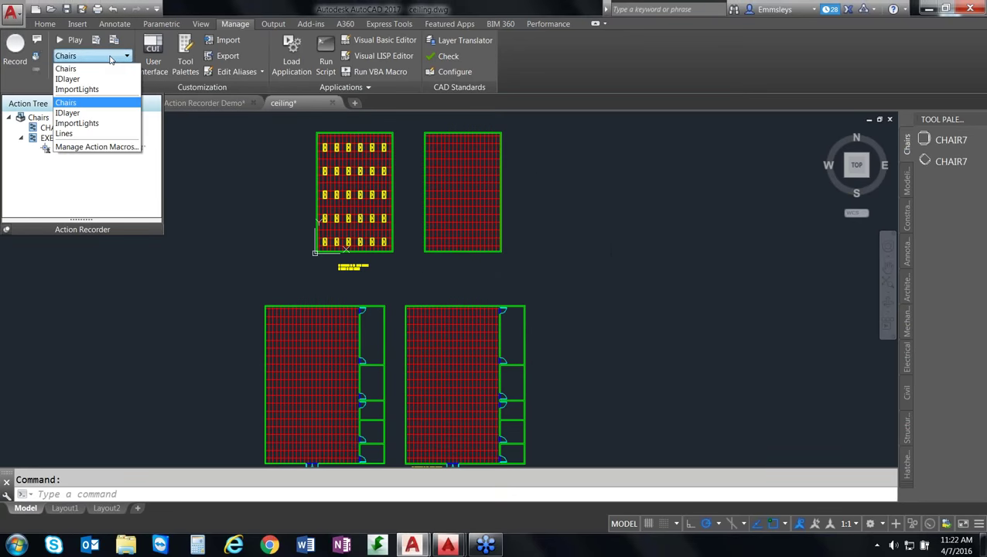
click(77, 90)
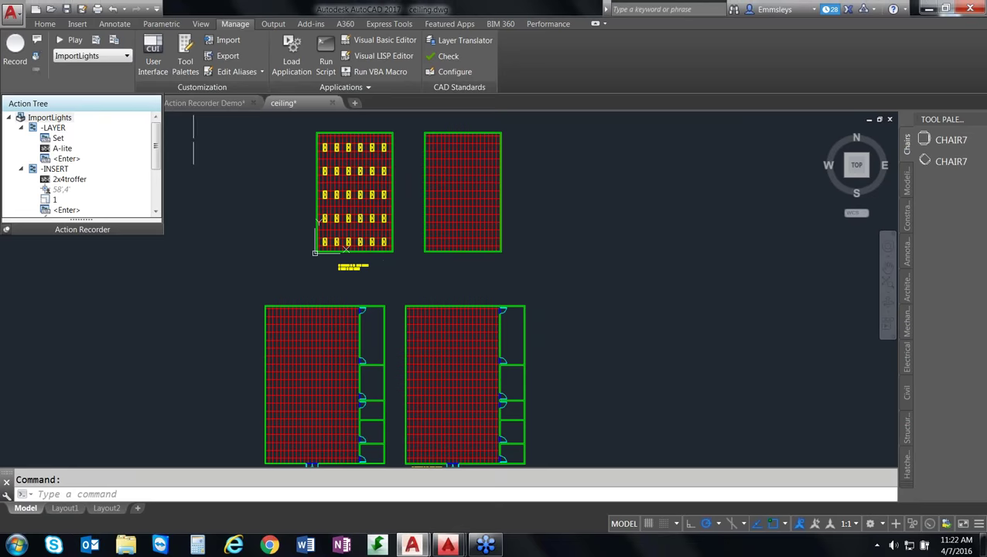
click(62, 42)
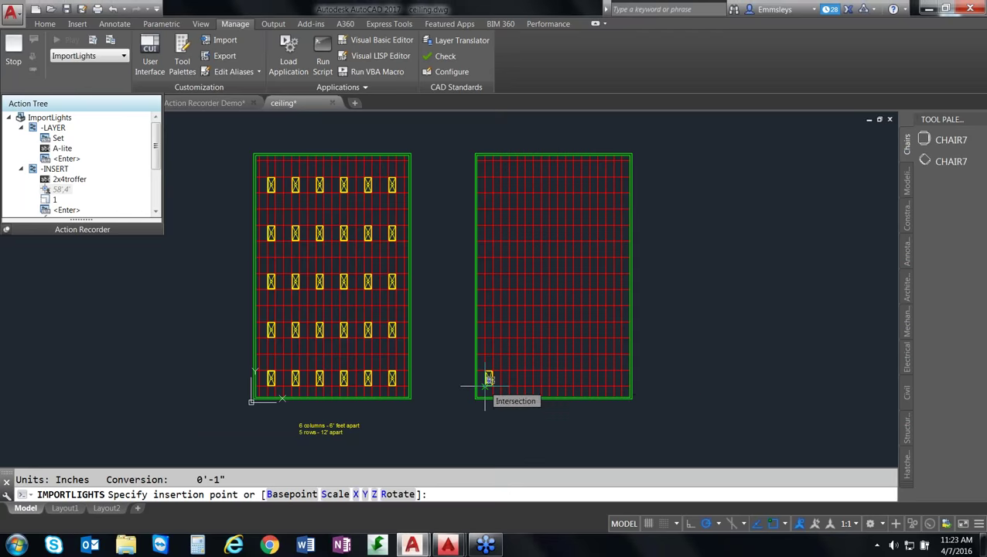
click(491, 377)
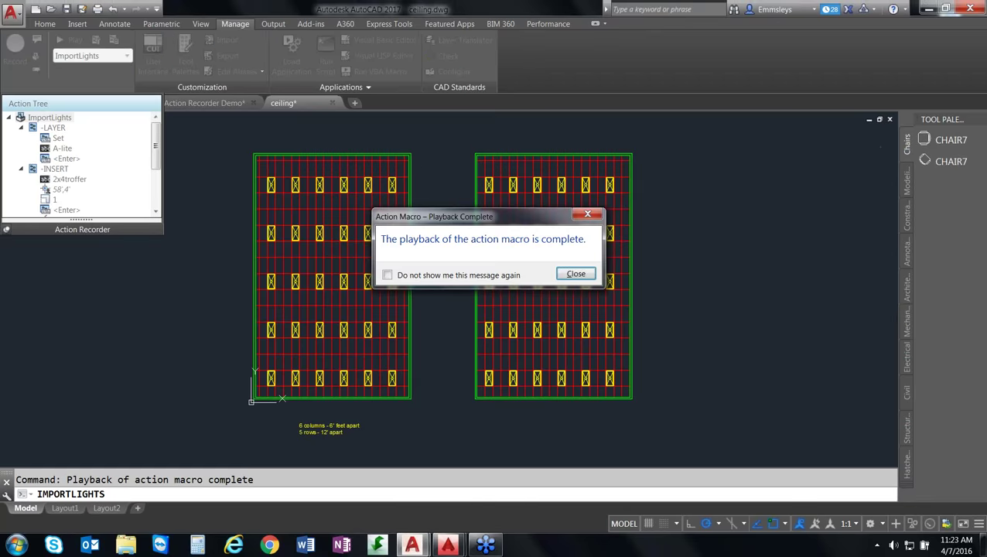
click(576, 273)
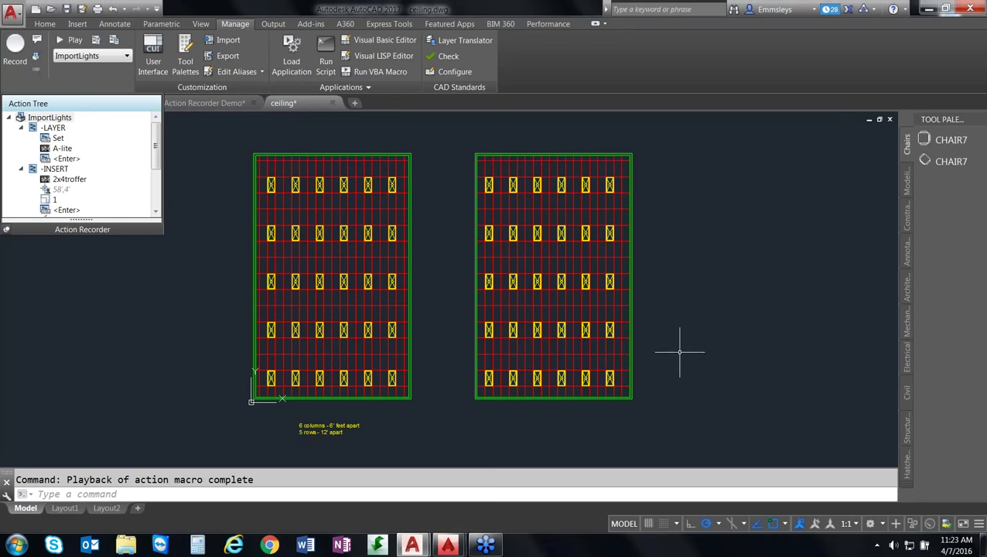
Start recording a new action macro for the large lower ceilings and make A-Lite the current layer using the -LAYER Set option
middle_drag(636, 428, 649, 243)
middle_drag(542, 386, 575, 196)
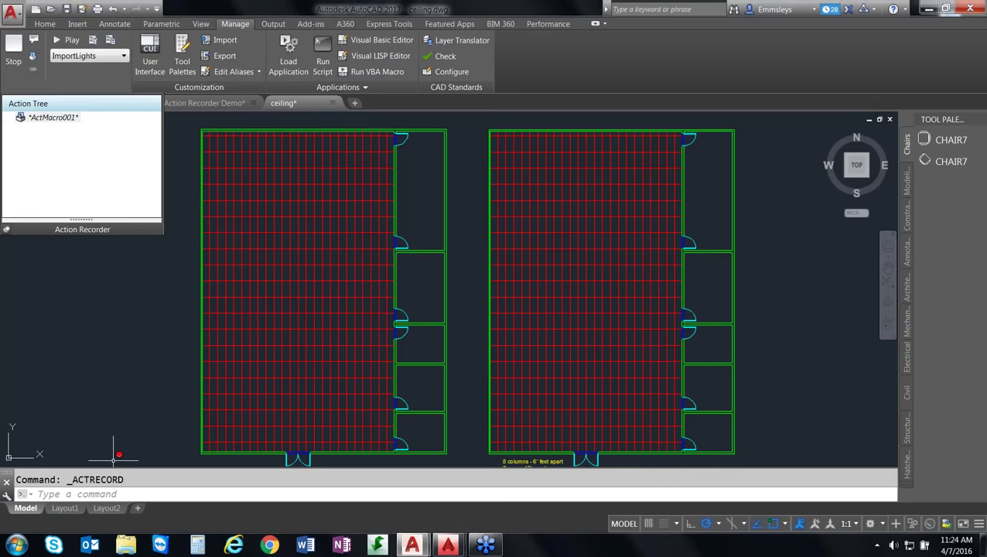
text(-LA)
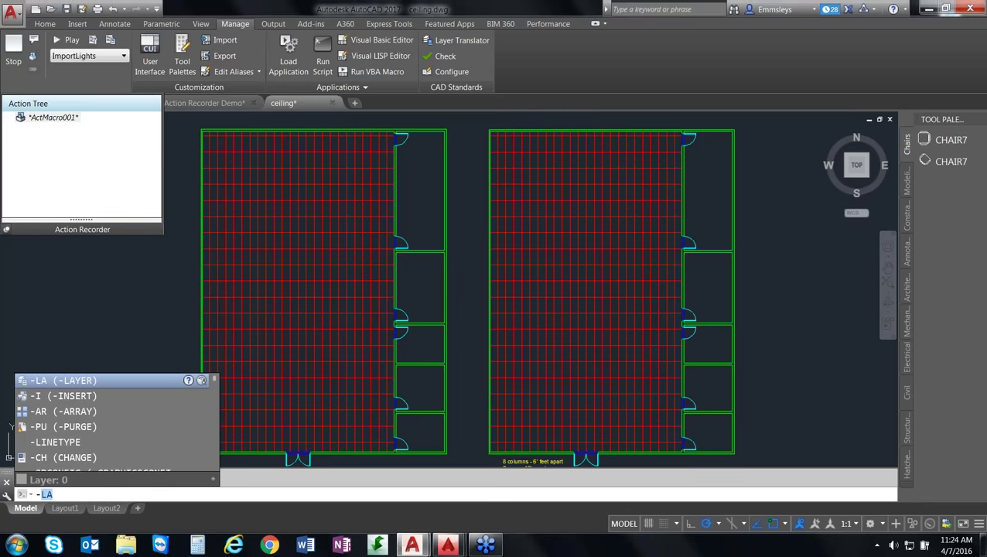
text(YER)
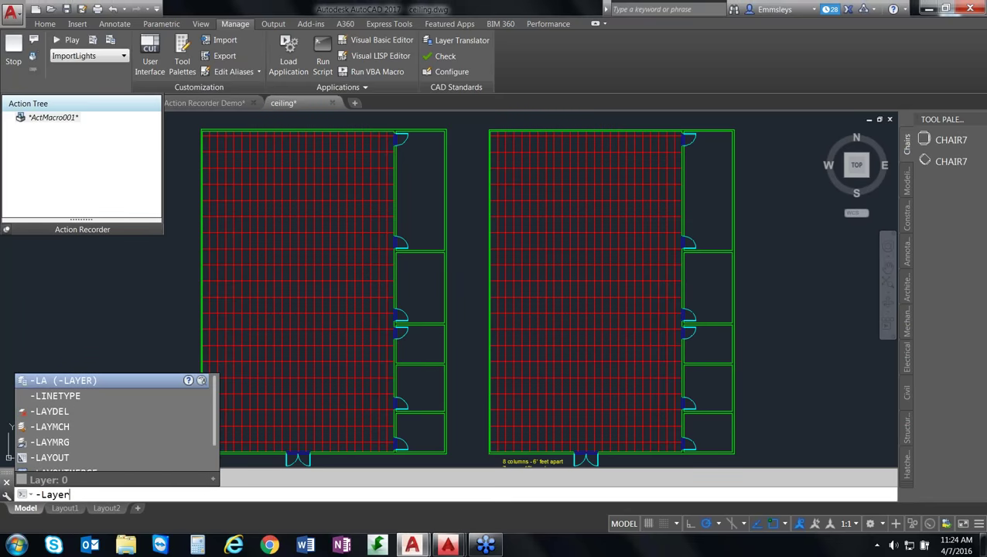
key(Return)
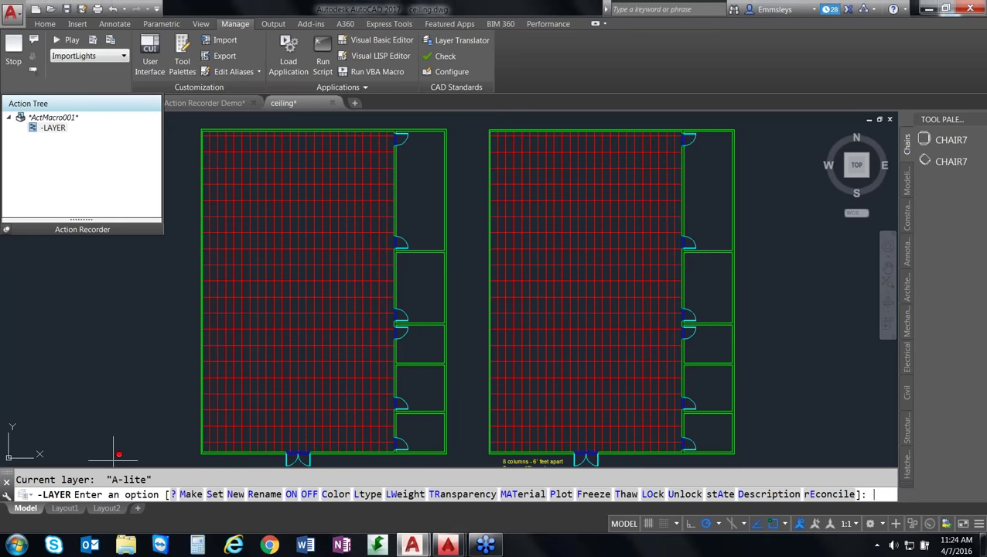
text(s)
key(Return)
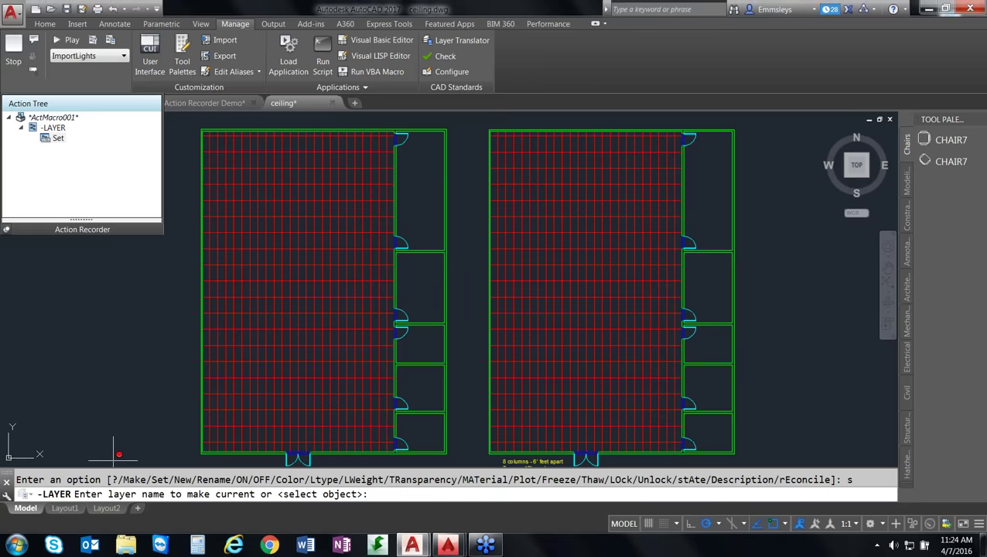
text(A-Lite)
key(Return)
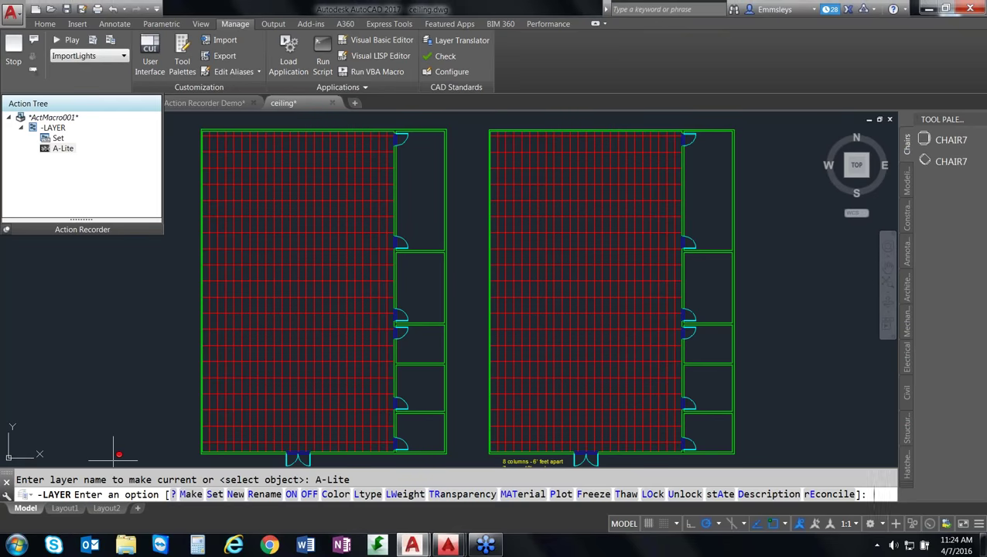
key(Return)
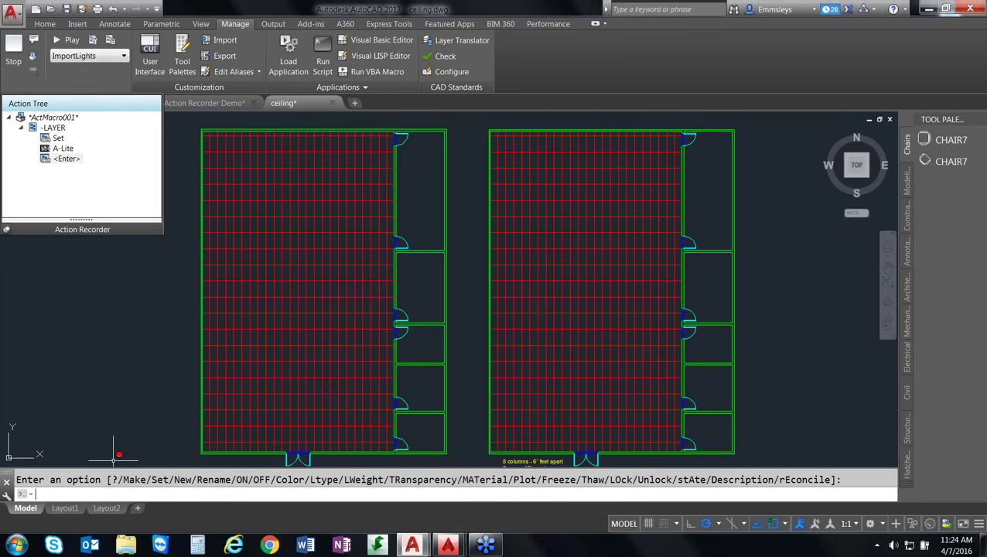
Insert the 2x4troffer block with -INSERT at the left ceiling's lower-left grid intersection, using scale 1 and recording the current default rotation of 0
text(-insert)
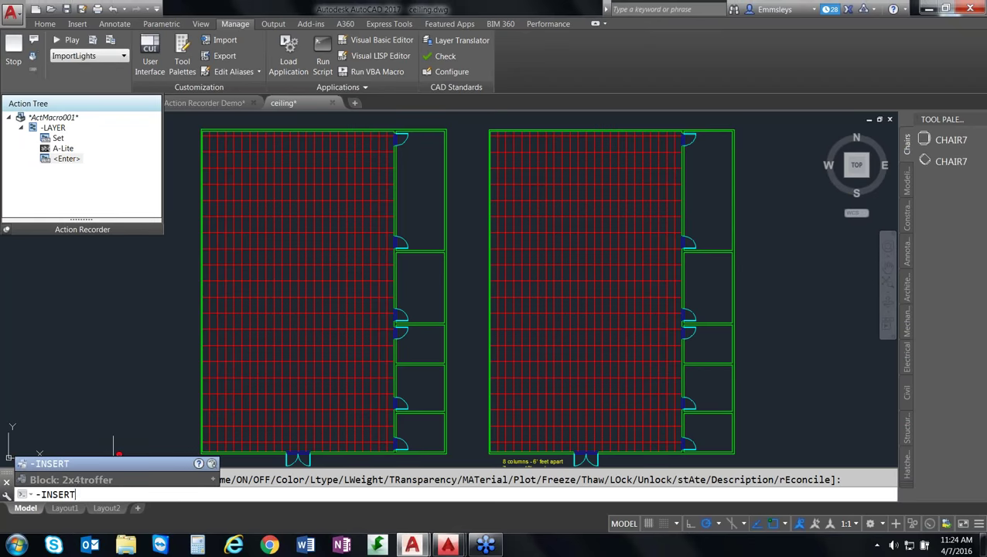
key(Return)
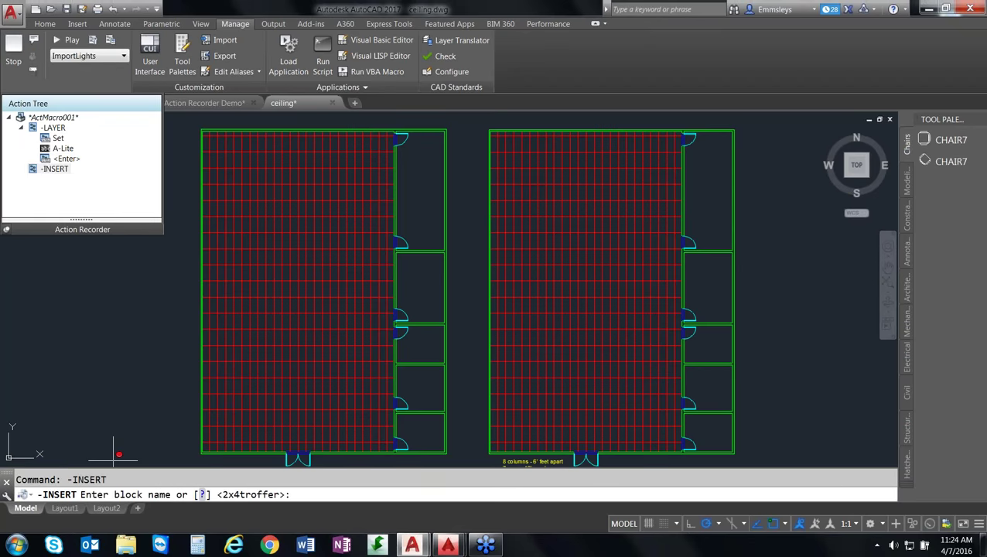
text(2x4troffer)
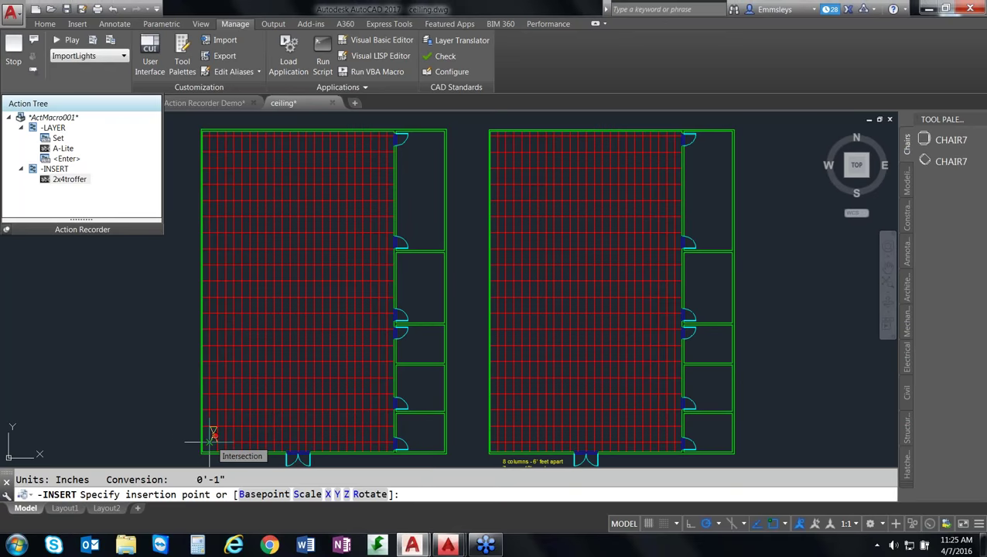
click(211, 441)
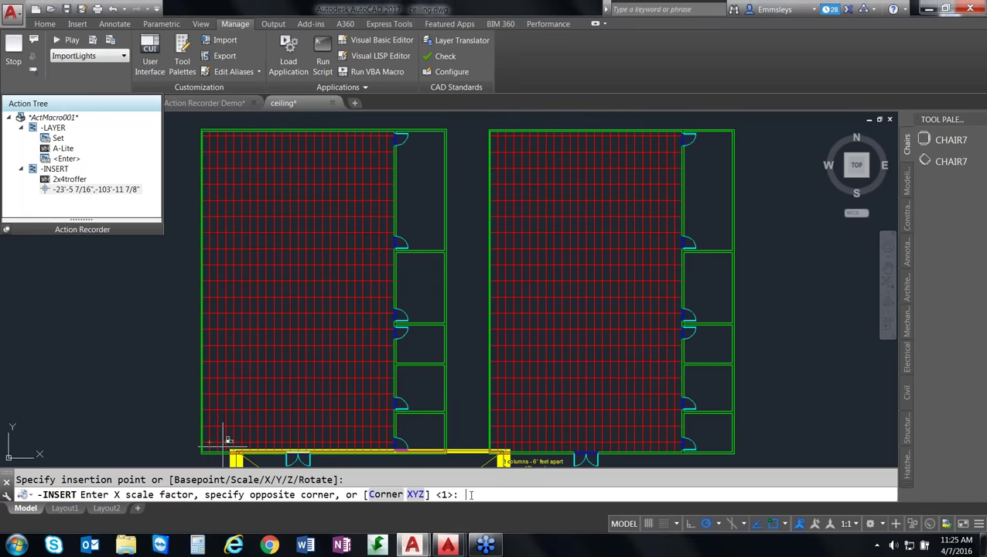
text(1)
key(Return)
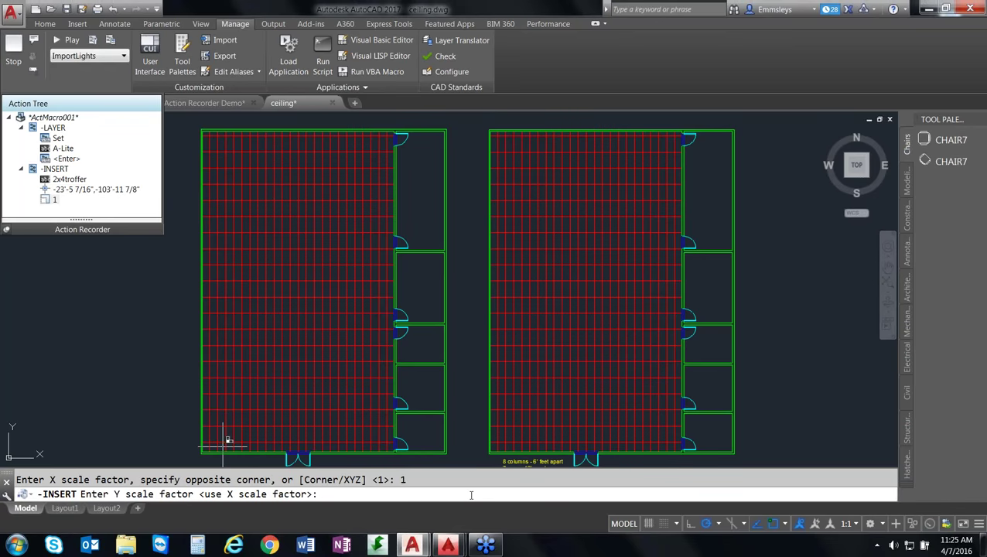
key(Return)
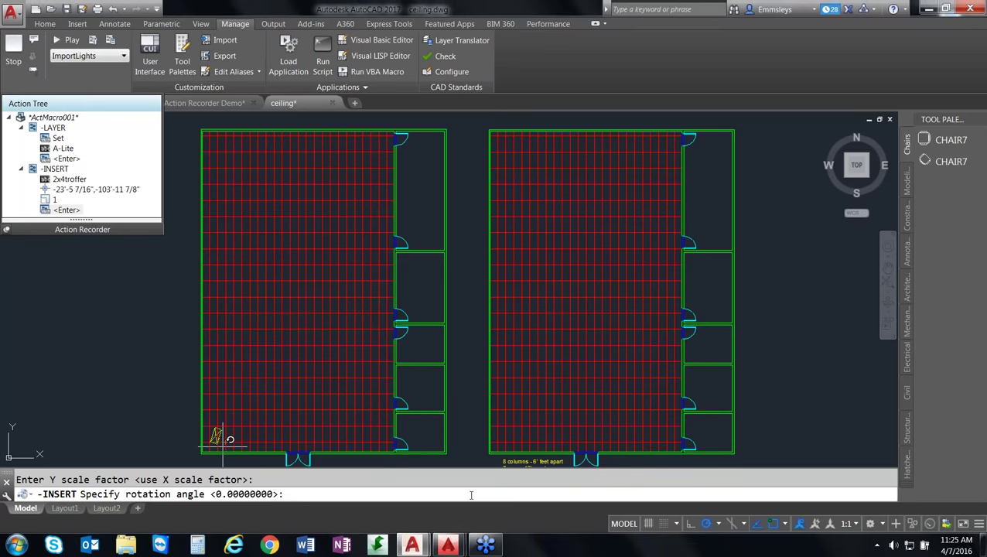
key(Return)
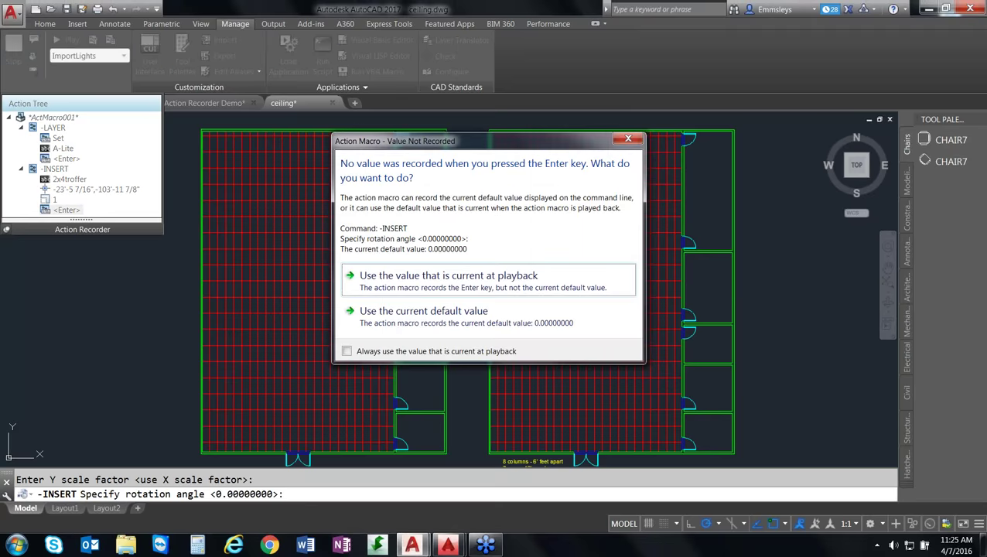
click(399, 319)
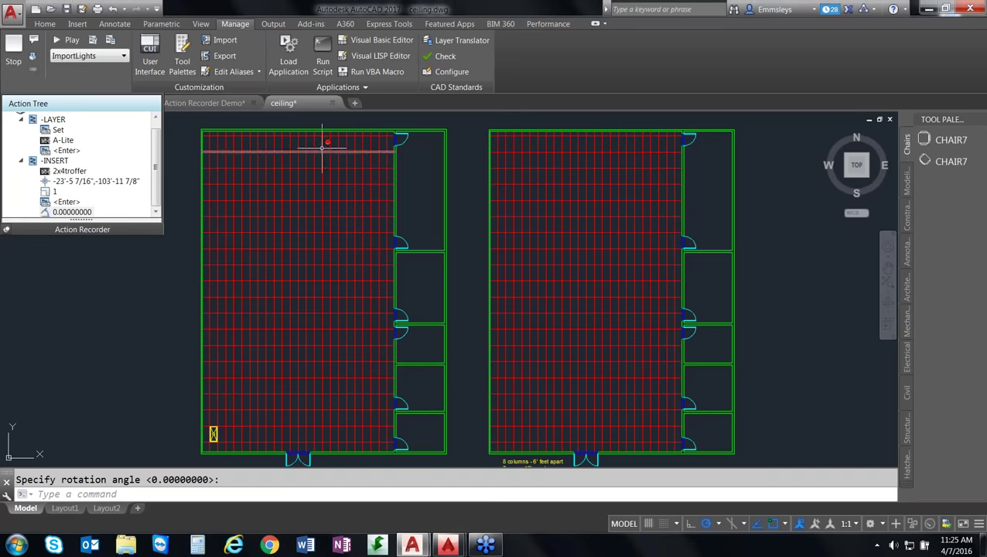
click(73, 492)
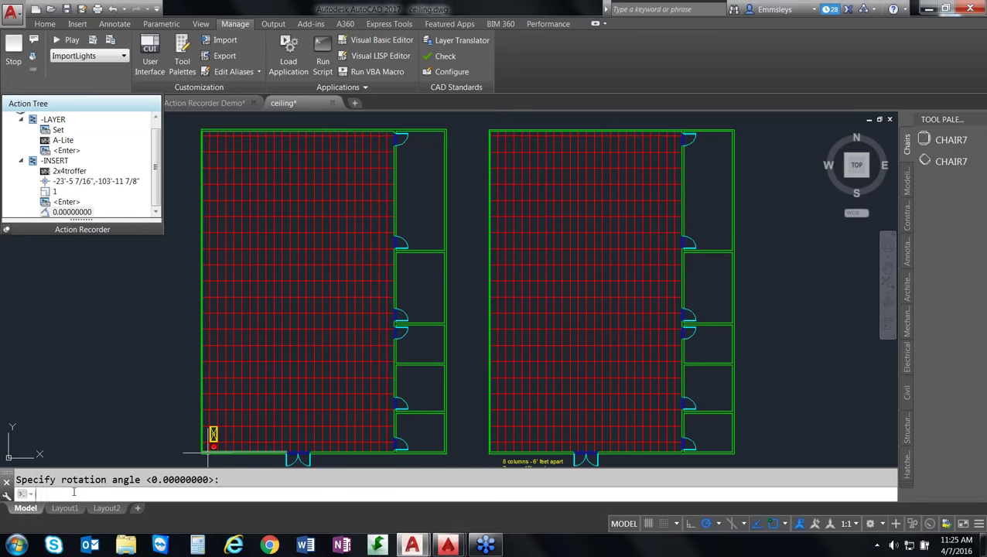
Array the inserted light with -ARRAY in a rectangular pattern of 7 rows and 8 columns, 12' between rows and 6' between columns
text(-array)
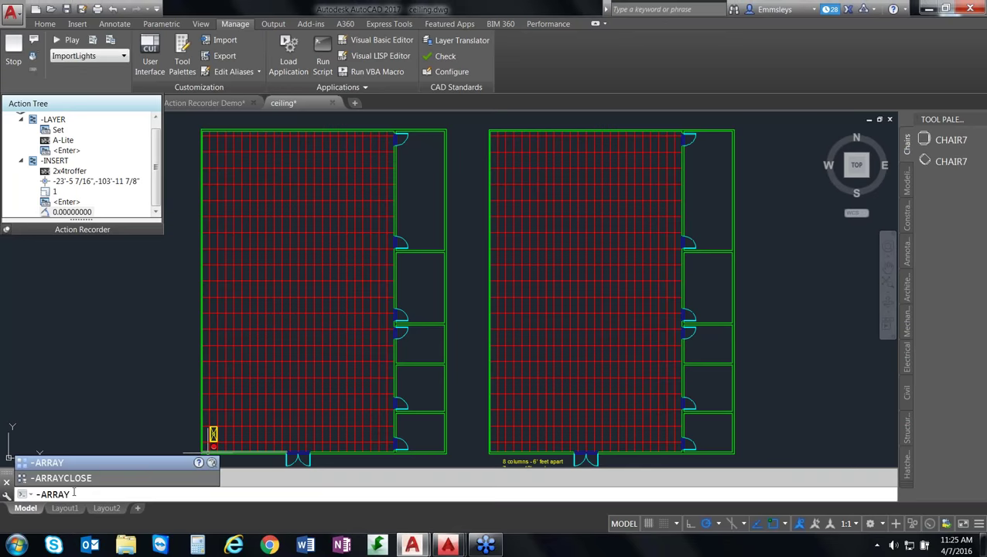
key(Return)
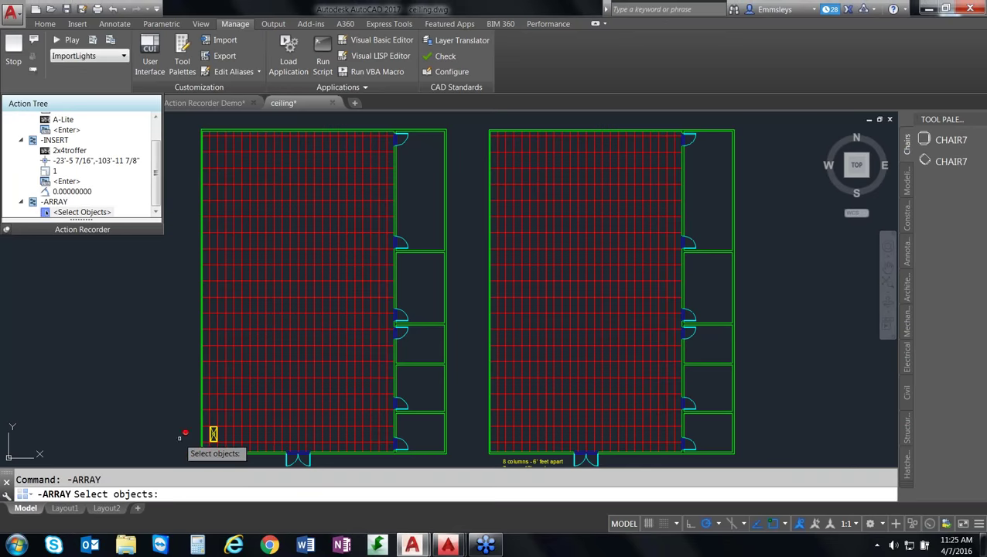
click(215, 426)
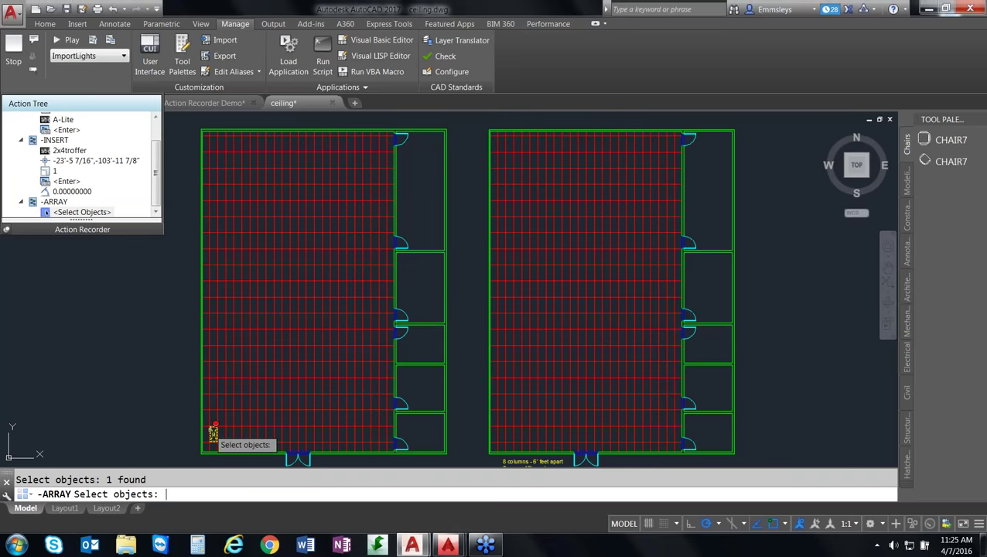
key(Return)
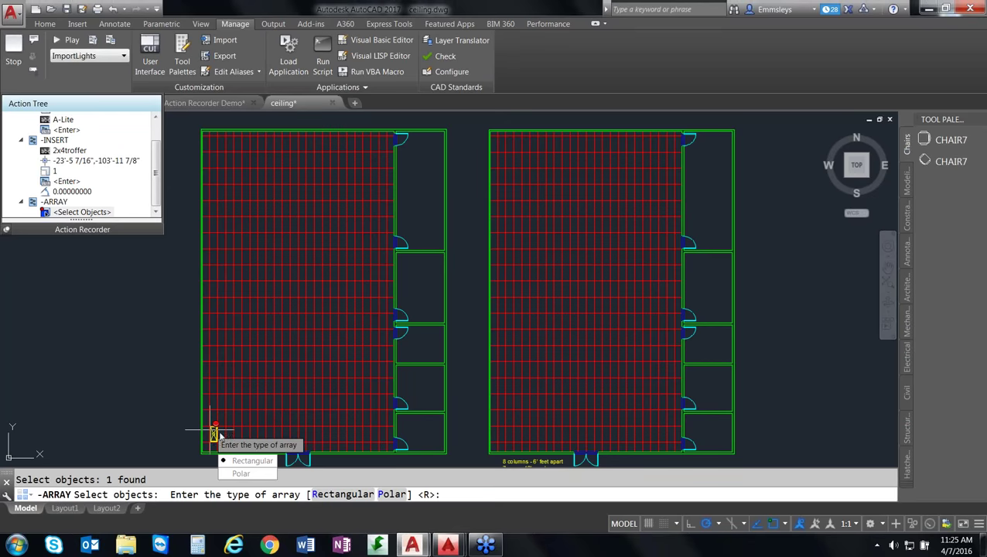
text(r)
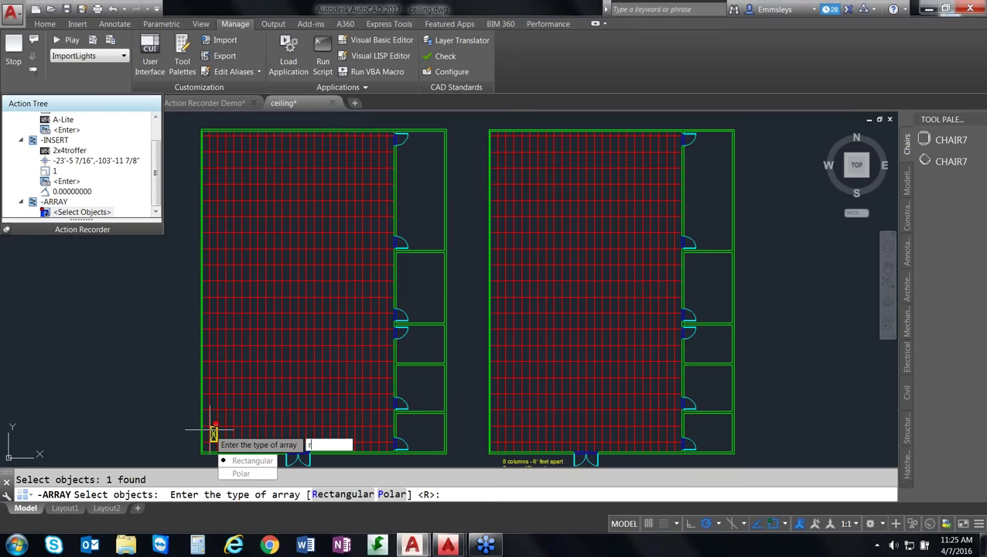
key(Return)
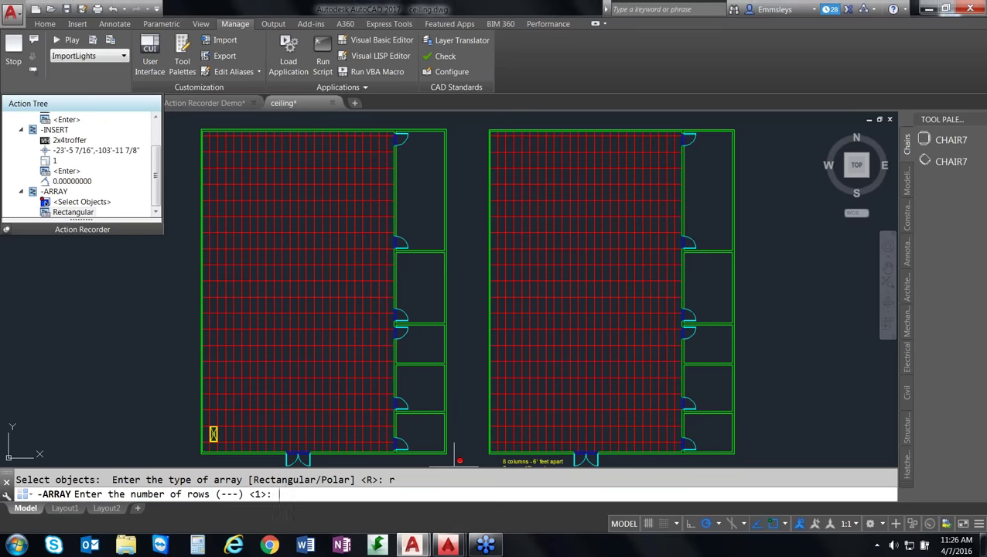
text(7)
key(Return)
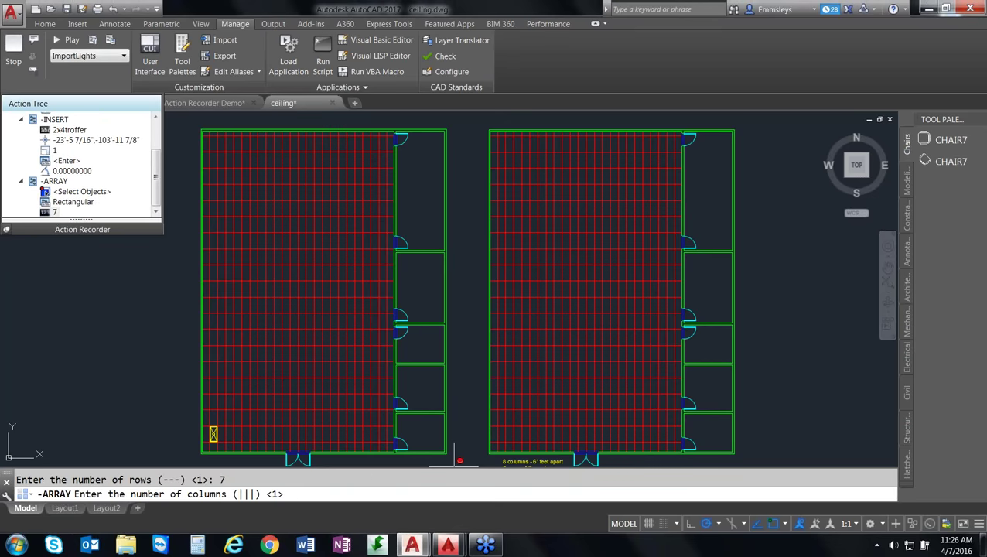
text(8)
key(Return)
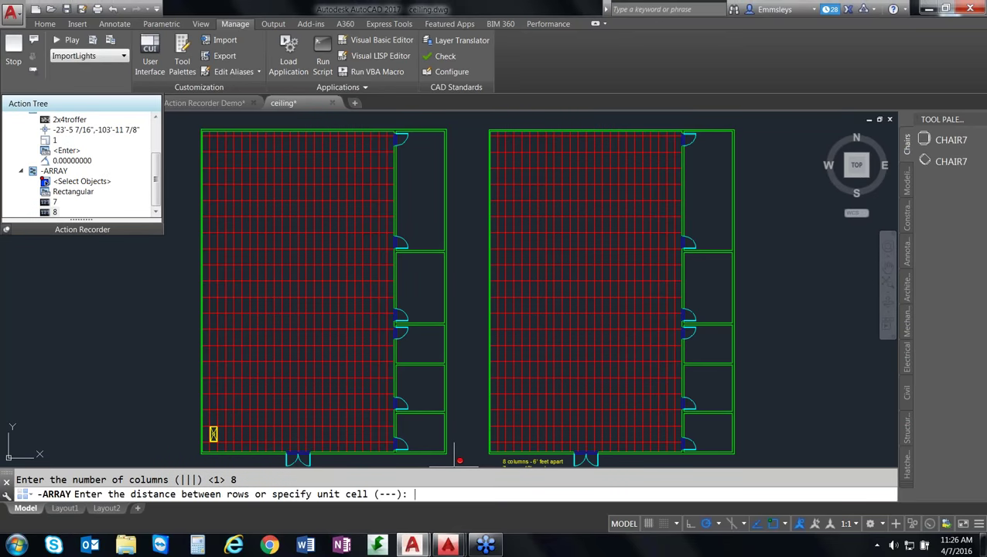
text(12')
key(Return)
text(6)
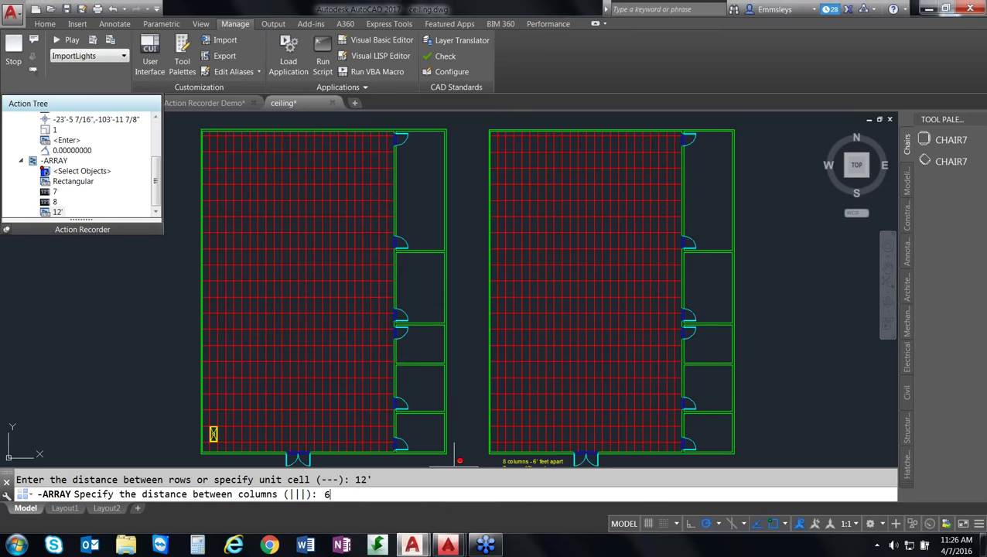
text(')
key(Return)
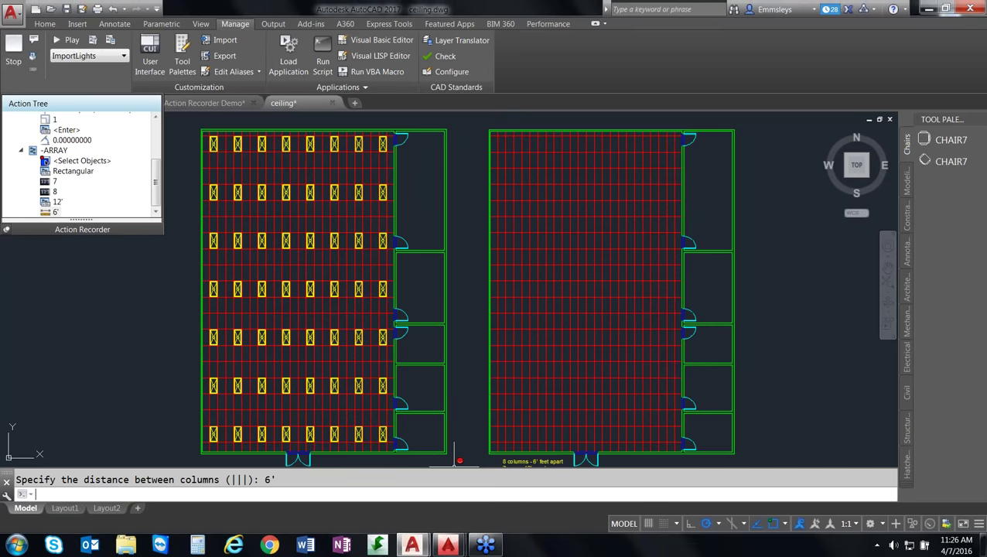
Stop the recording and save the action macro as ImportLight78 with the description 7x8
key(Return)
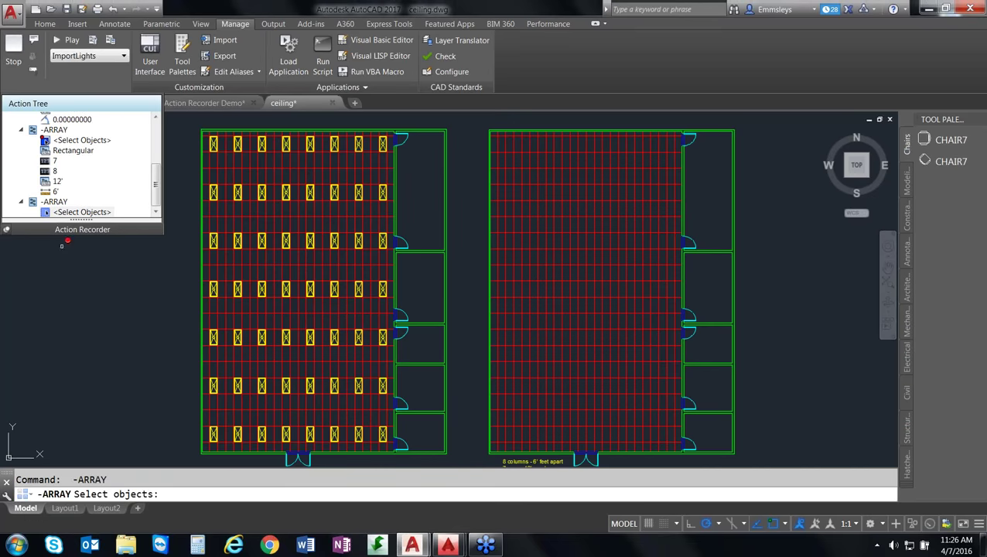
click(13, 48)
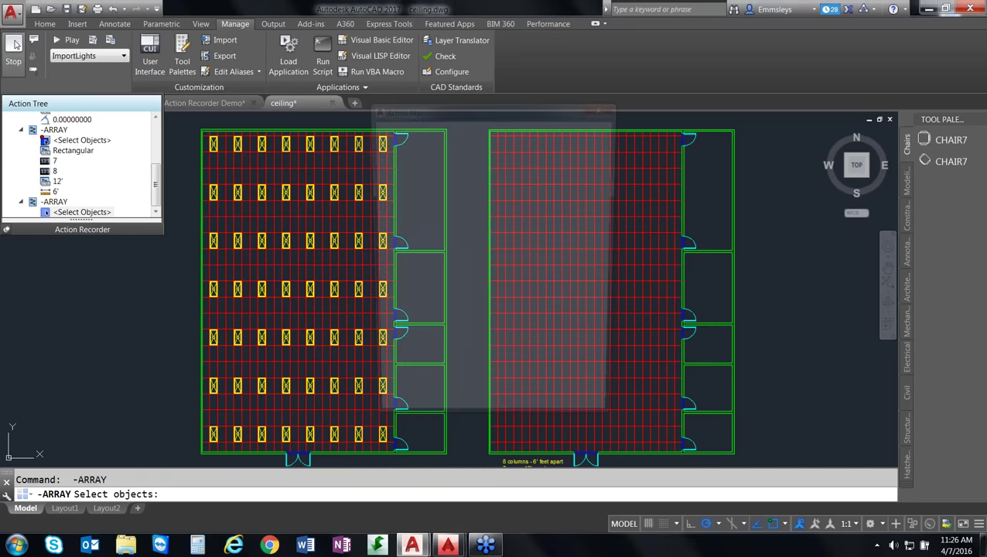
key(BackSpace)
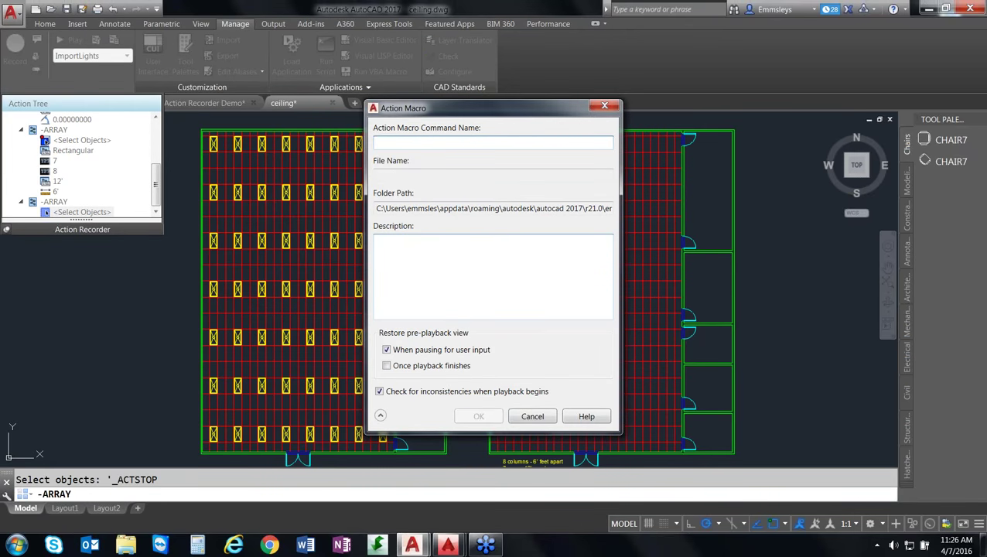
text(Import)
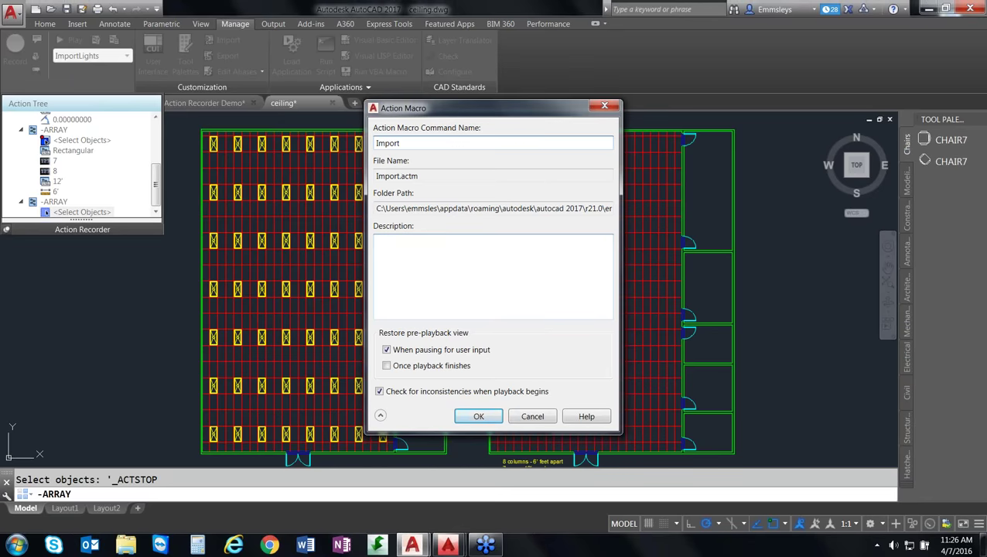
text(Light78)
key(Tab)
text(7x8)
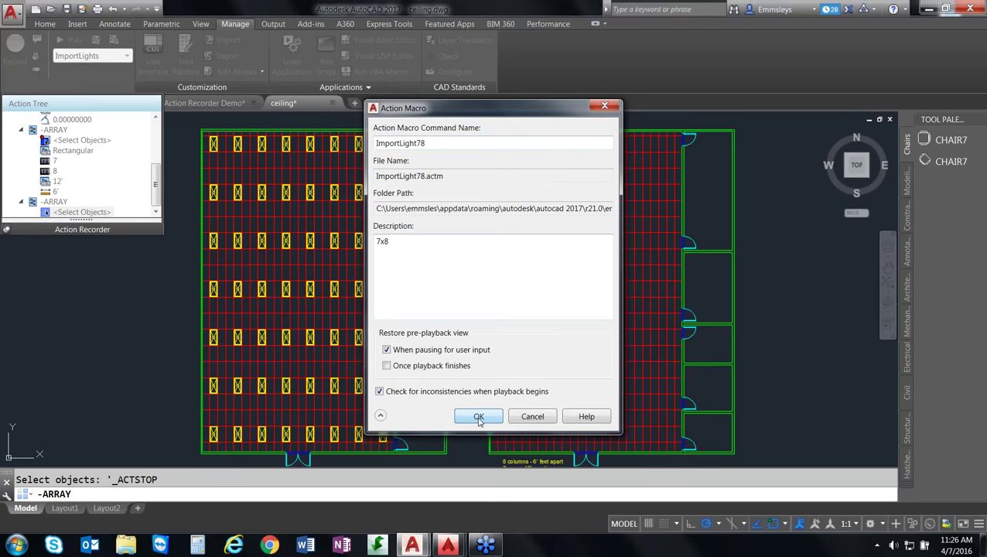
click(479, 417)
click(480, 417)
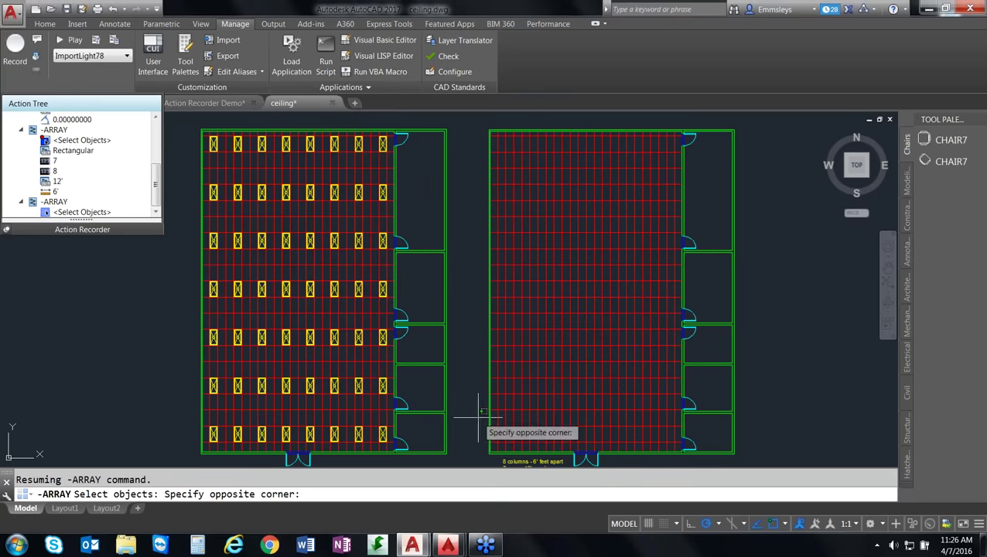
click(427, 325)
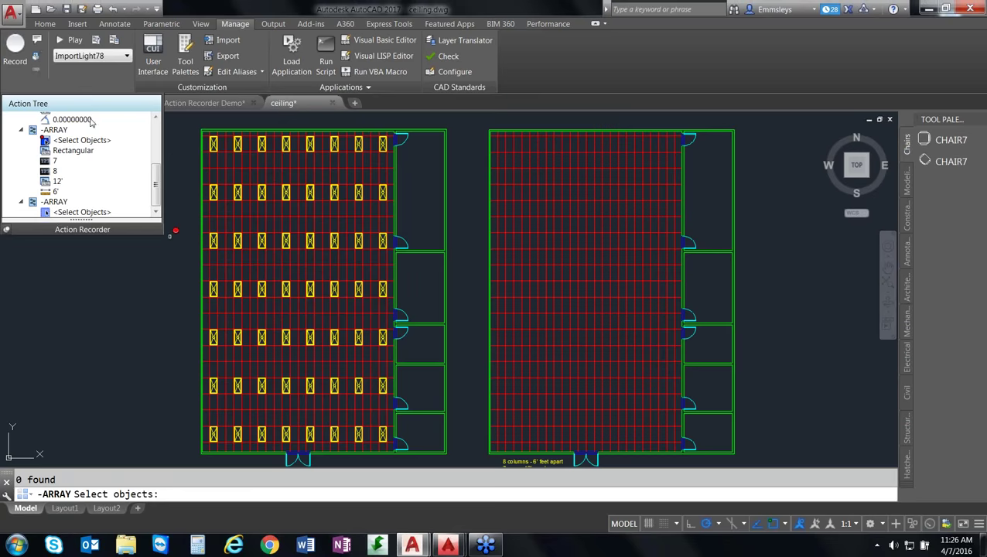
Cancel the pending -ARRAY command and make the -INSERT insertion point in ImportLight78 pause for user input
drag(156, 177, 157, 150)
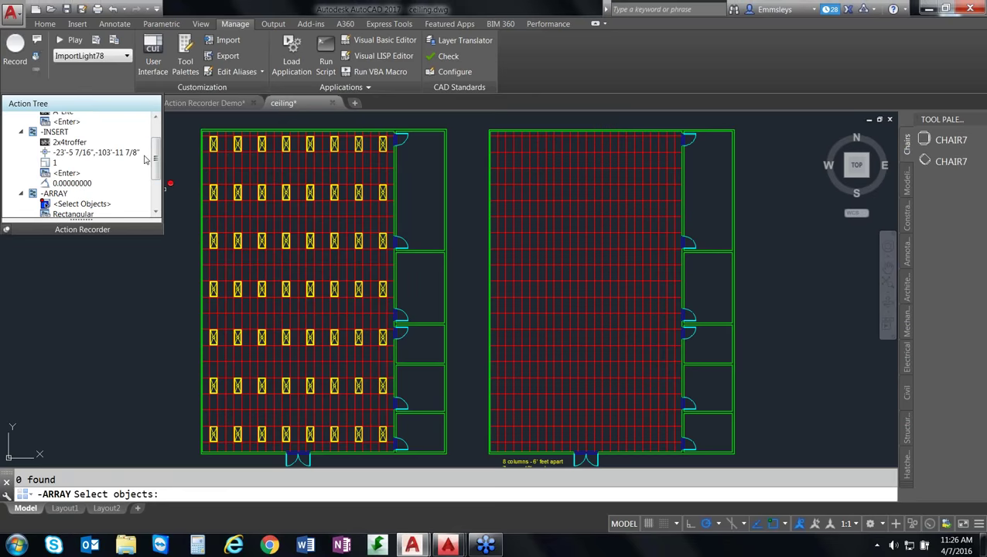
key(Escape)
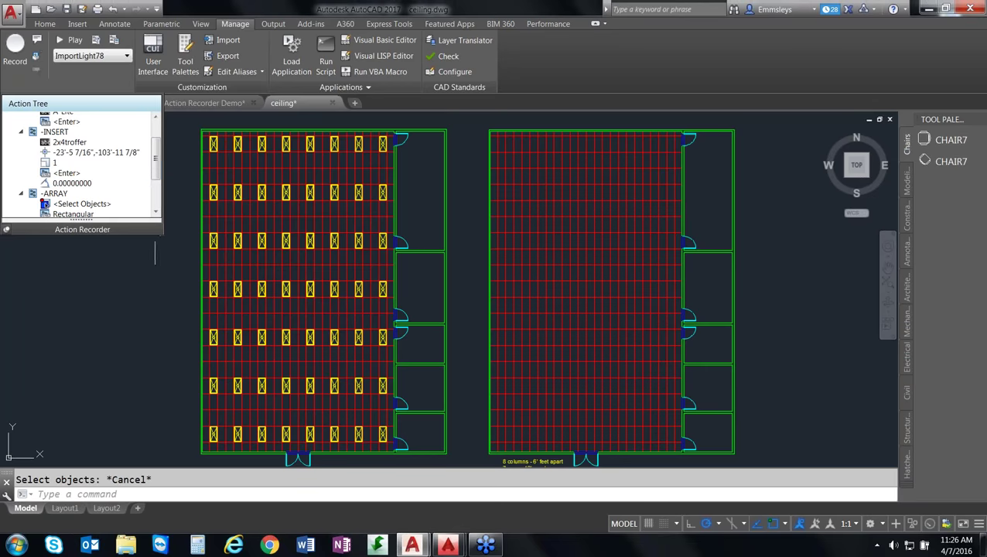
drag(154, 174, 154, 160)
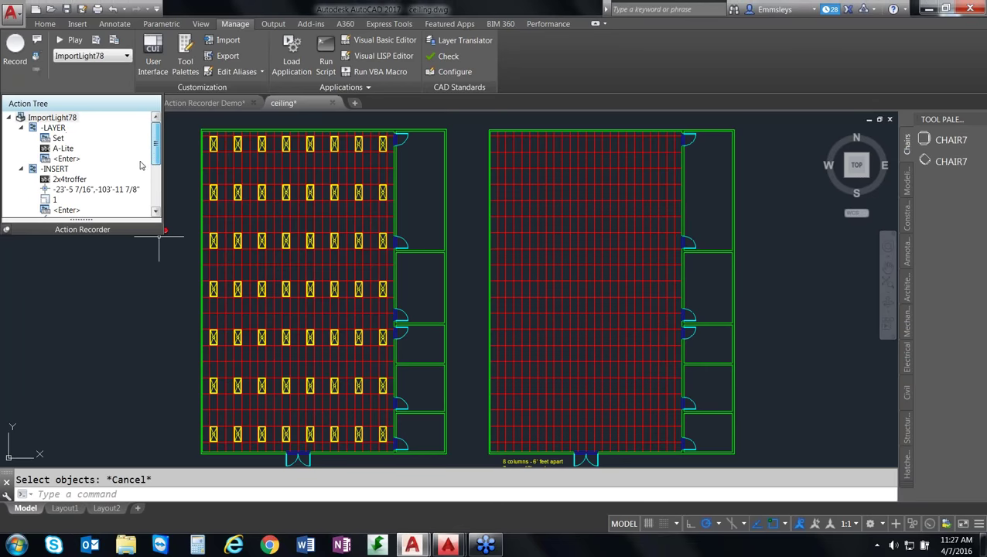
click(51, 191)
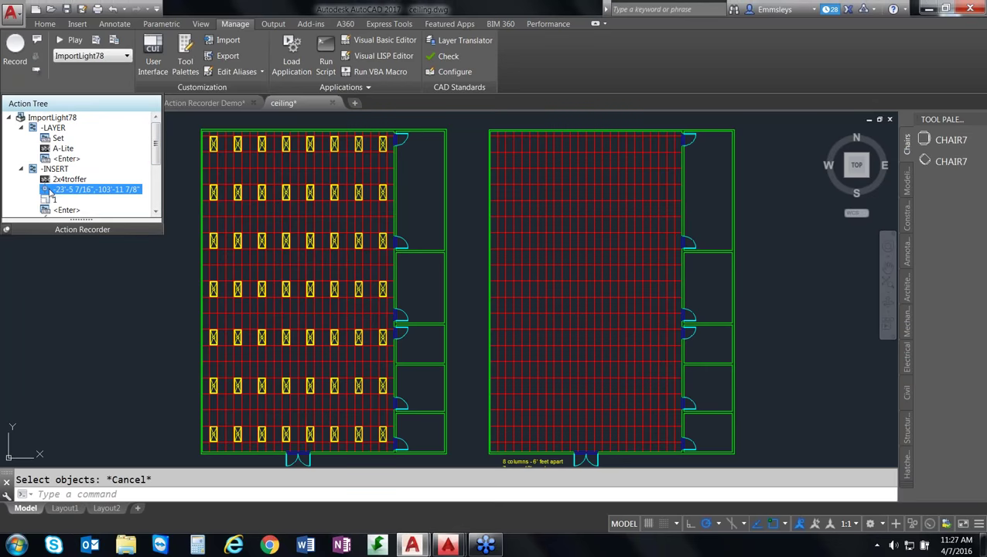
click(36, 71)
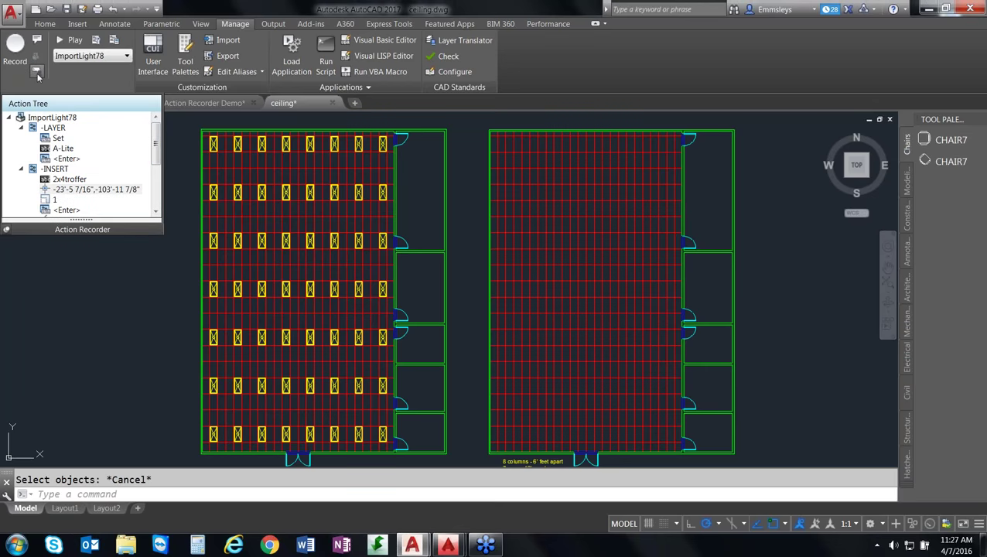
click(38, 74)
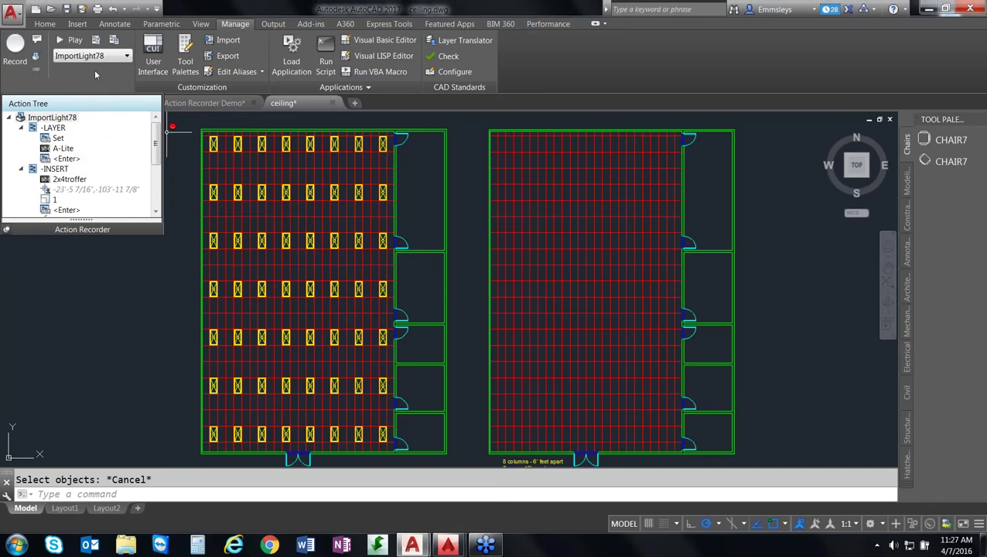
Play back ImportLight78, placing the first light near the lower-left corner of the right ceiling grid, and dismiss the completion message
click(121, 59)
click(109, 124)
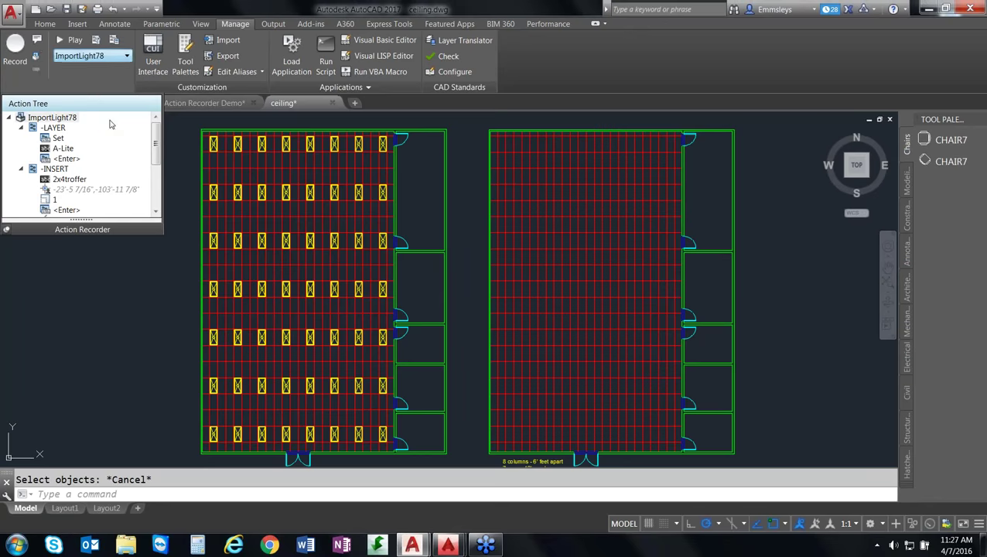
click(61, 43)
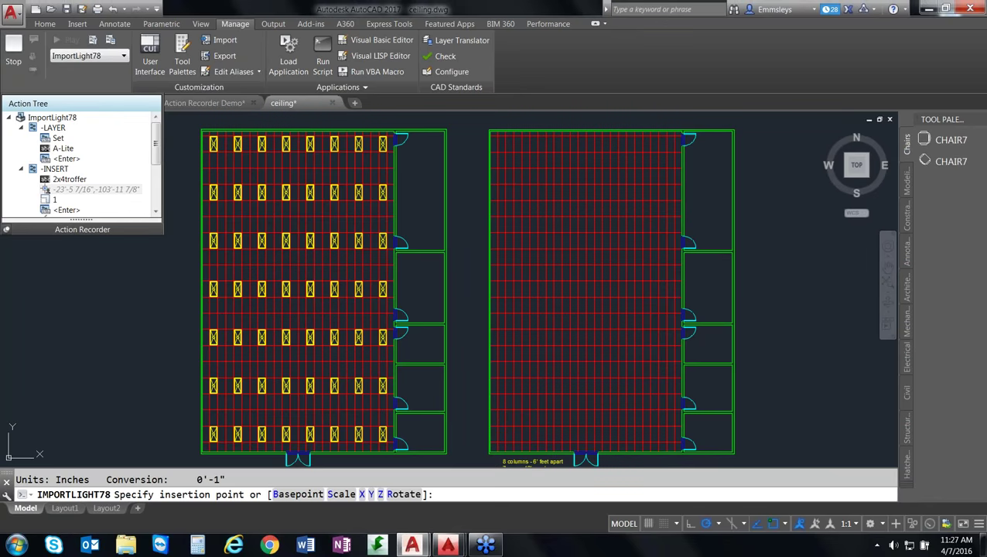
click(503, 438)
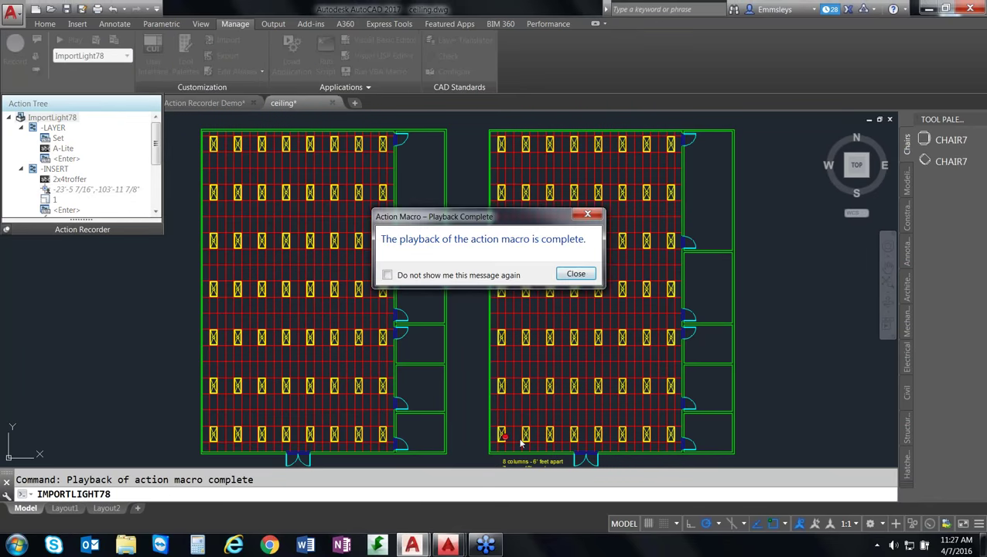
click(575, 275)
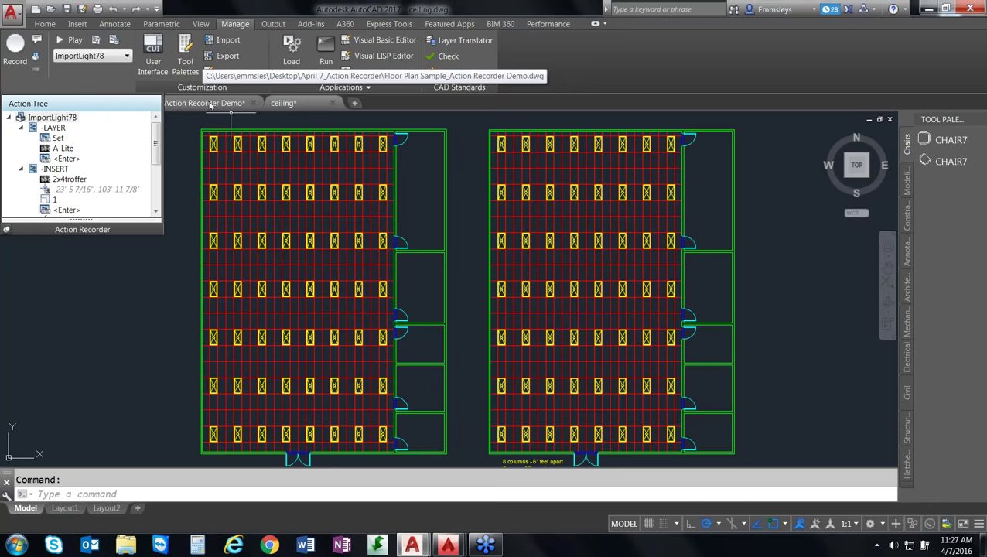
mouse_move(210, 104)
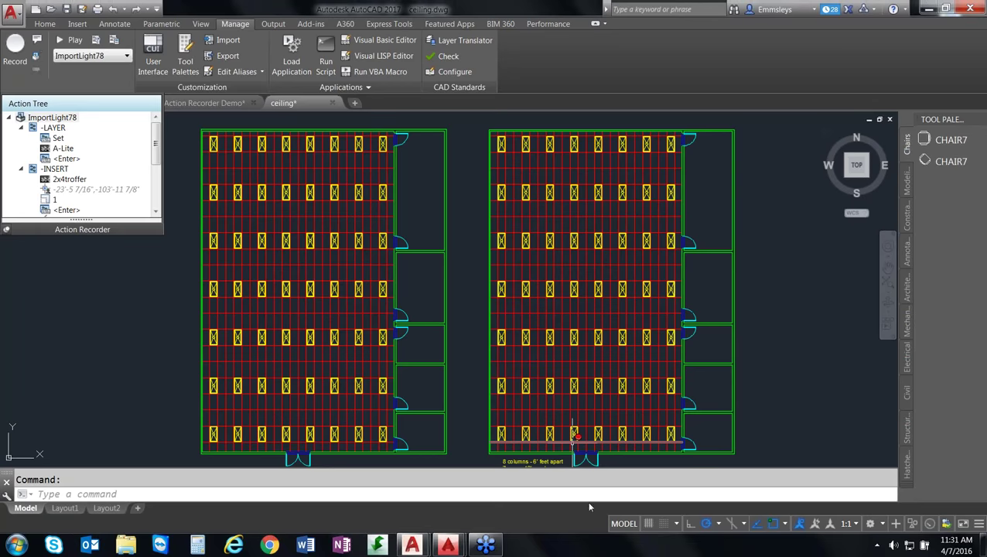
Examine the recording and additional reading file locations under Action Recorder Settings in Options, and close the dialog
text(options)
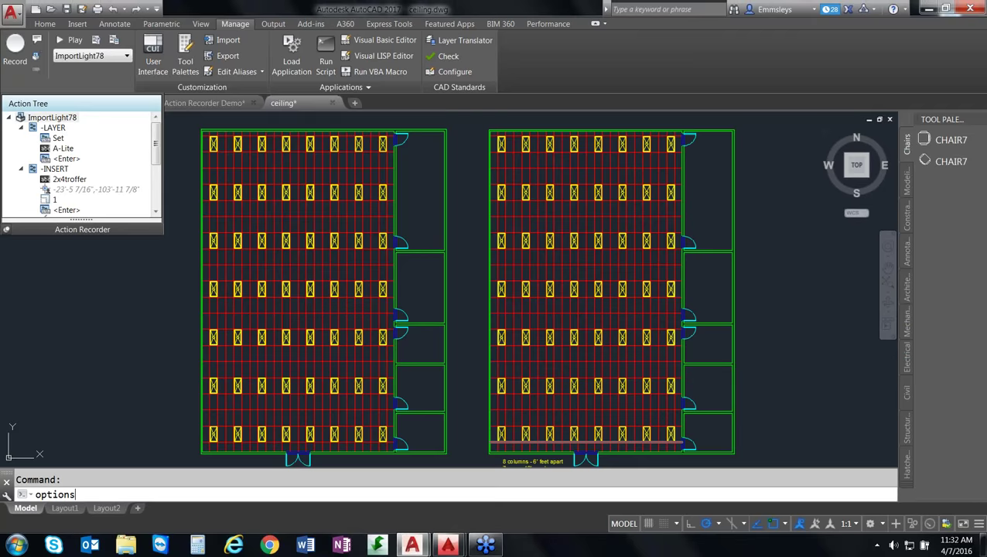
key(Return)
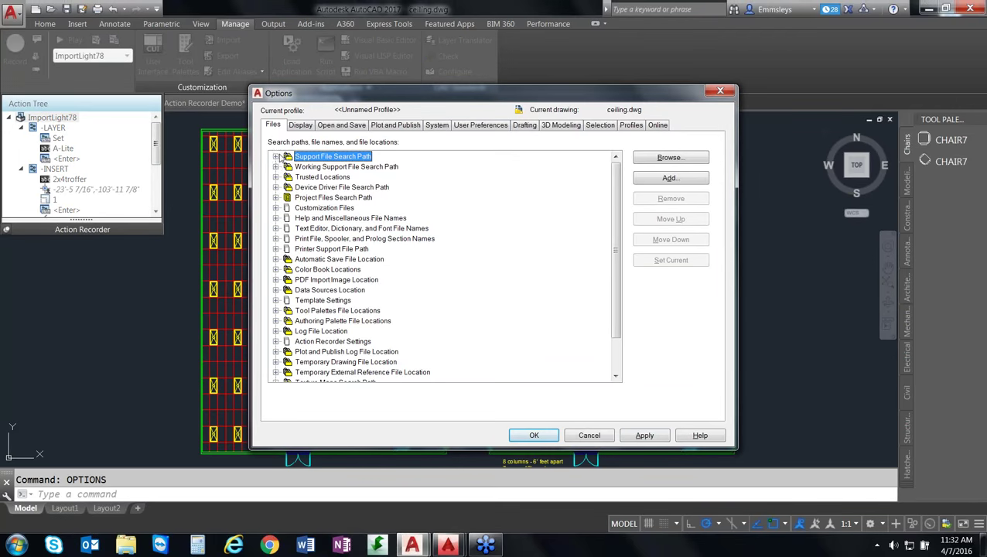
drag(612, 199, 619, 246)
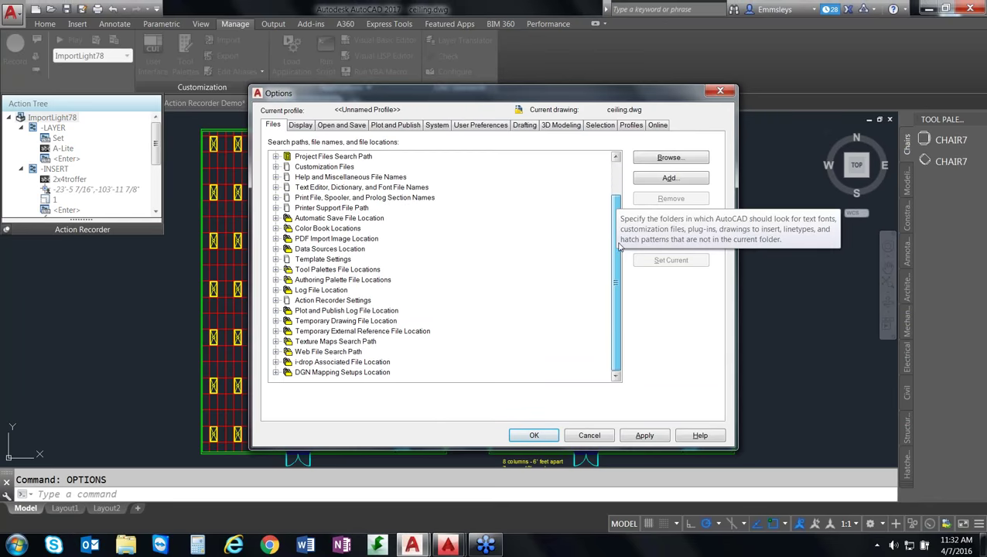
click(276, 300)
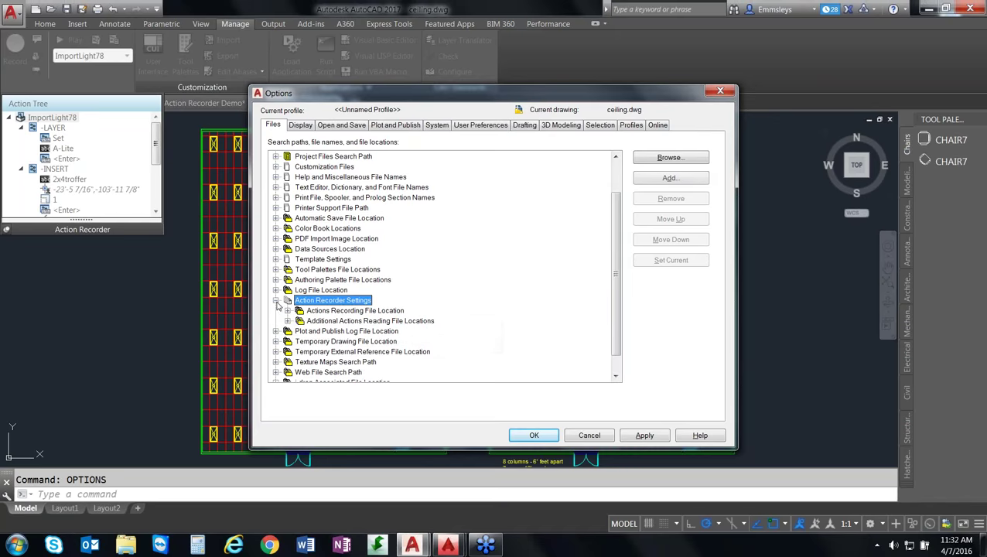
click(288, 321)
click(287, 310)
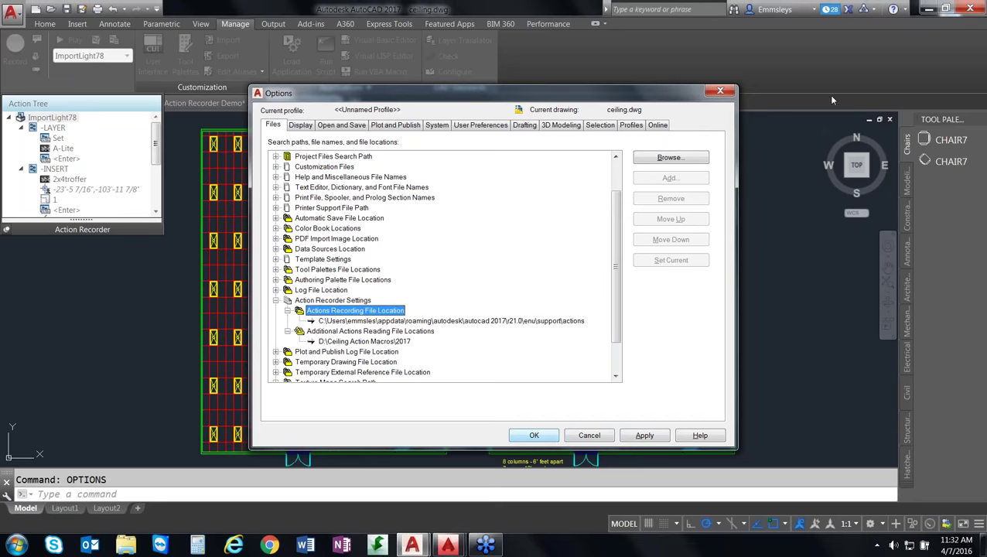
click(720, 92)
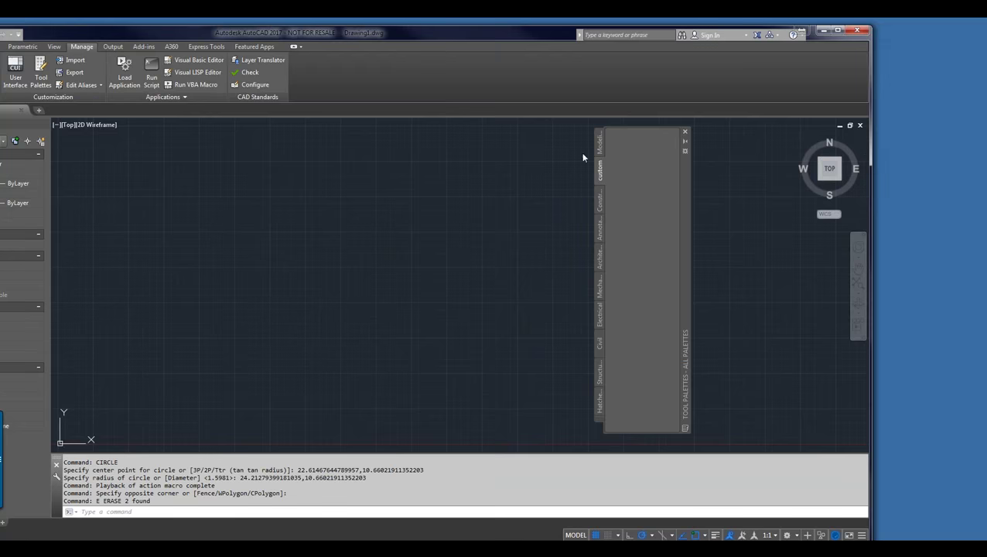
Maximize the other AutoCAD window containing Drawing1
double_click(439, 35)
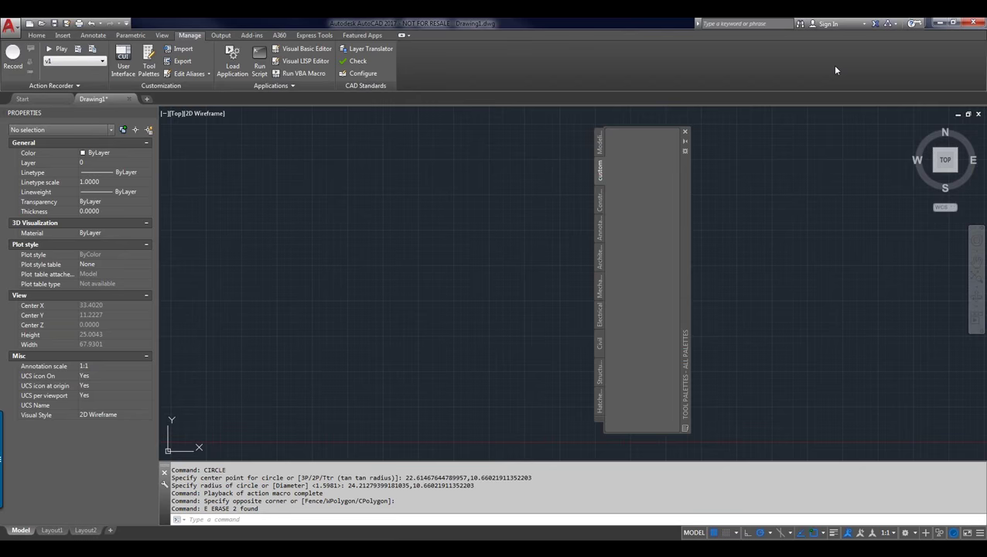
Play back the v1 action macro by entering its name as a command, and dismiss the completion message
click(103, 61)
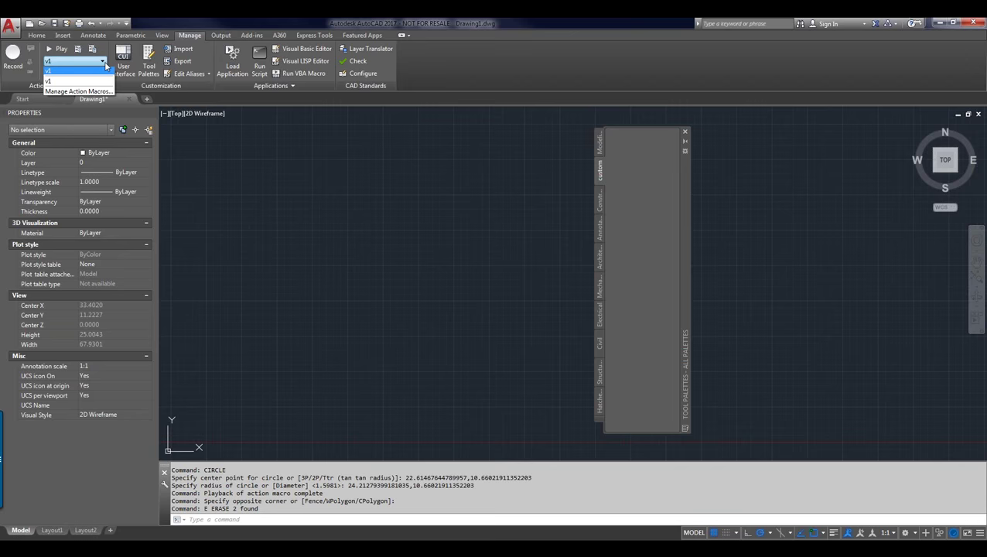
click(562, 75)
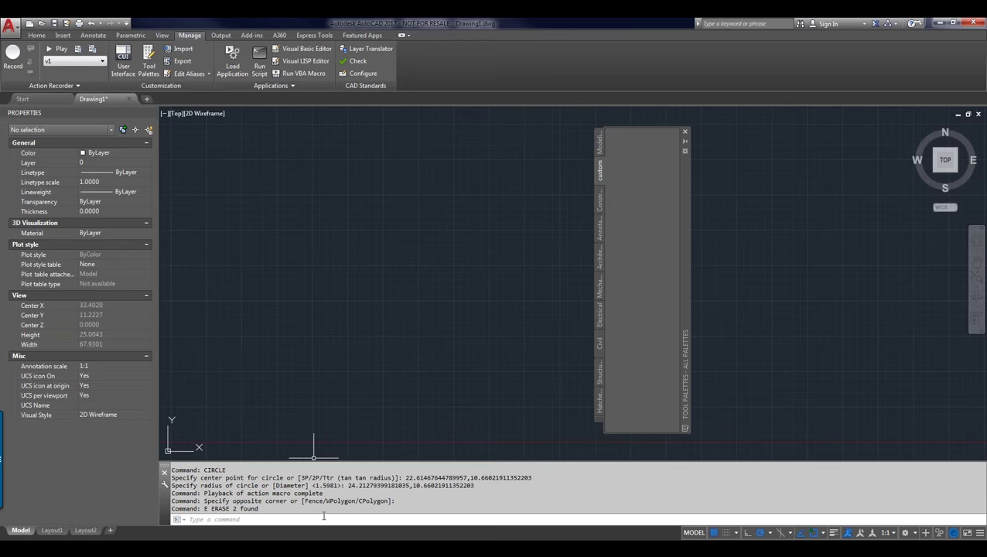
text(V1)
key(Return)
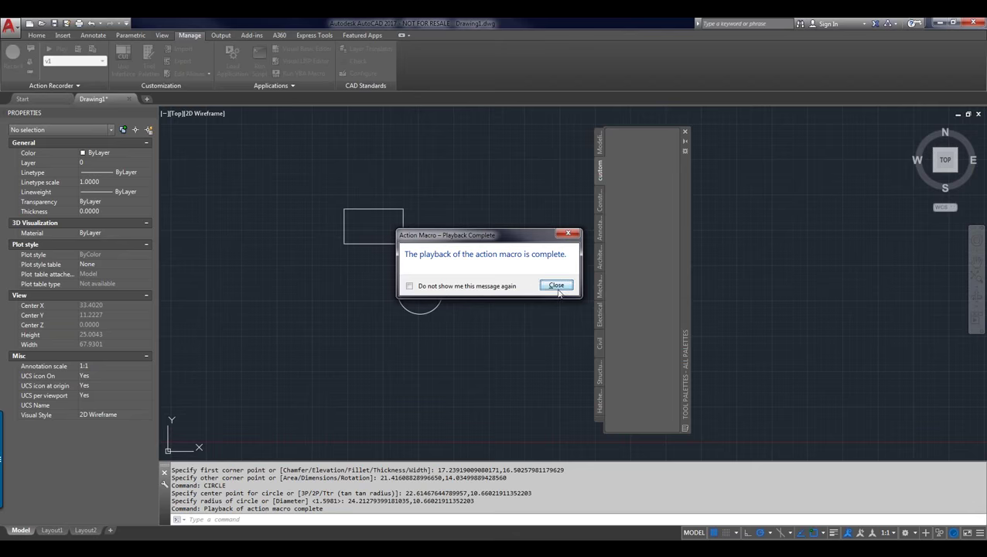
click(557, 286)
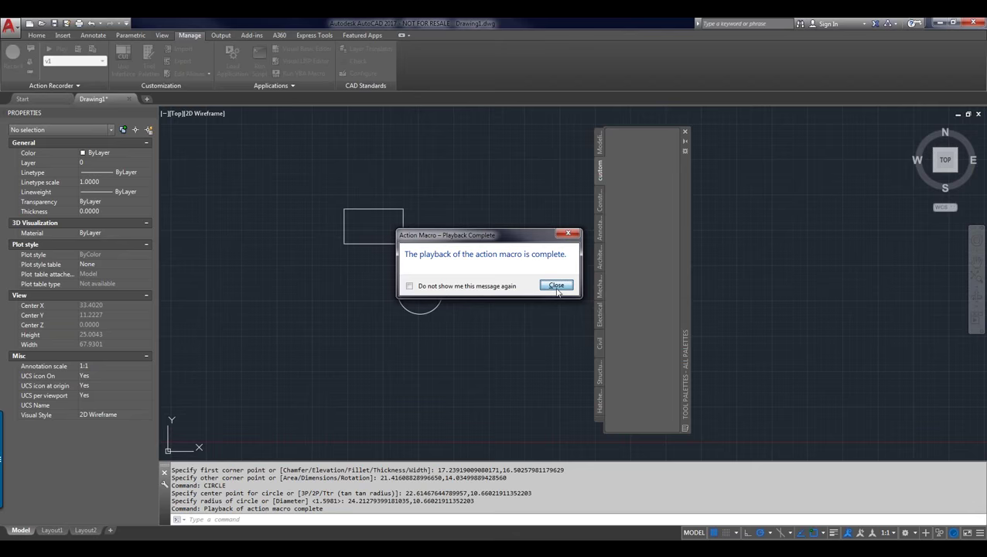
Erase the rectangle and circle drawn by the v1 macro
click(446, 187)
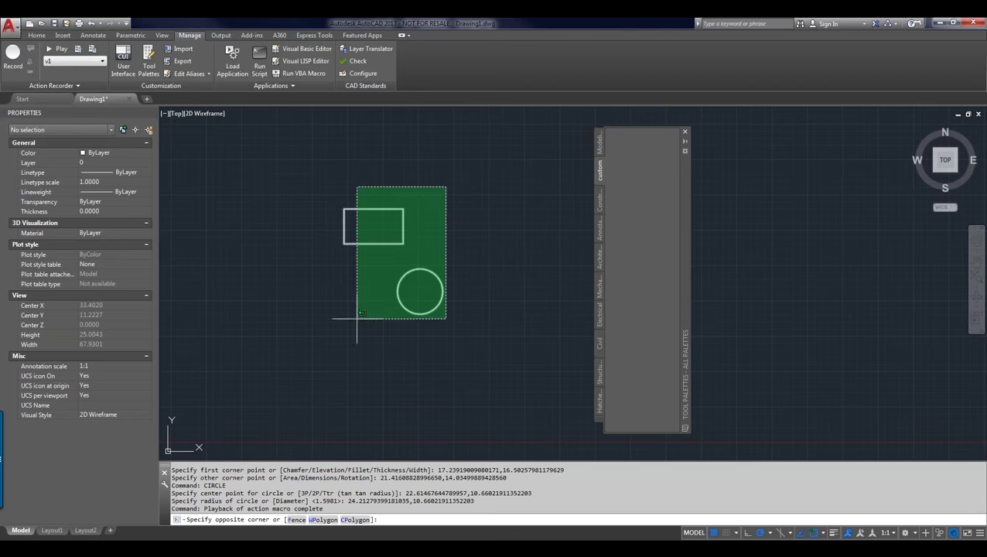
click(356, 318)
text(e)
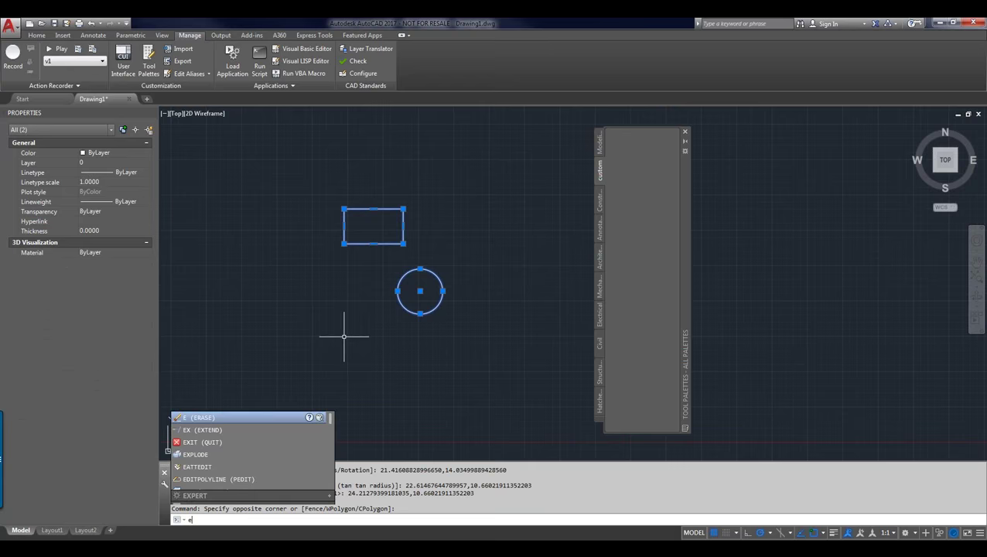
key(Return)
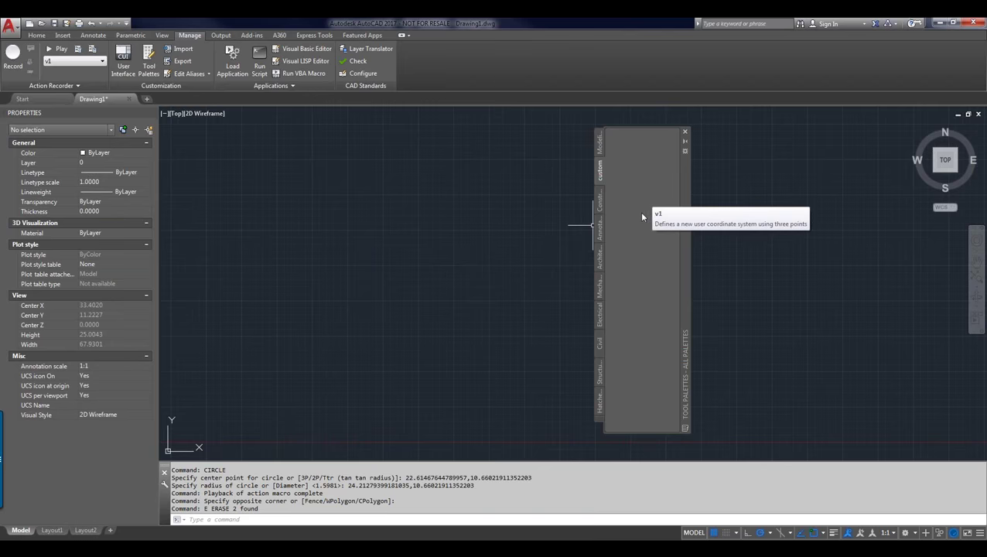
Add the 3 Point command from the Customize User Interface (CUI) command list to the custom tool palette, and close the dialog
text(c)
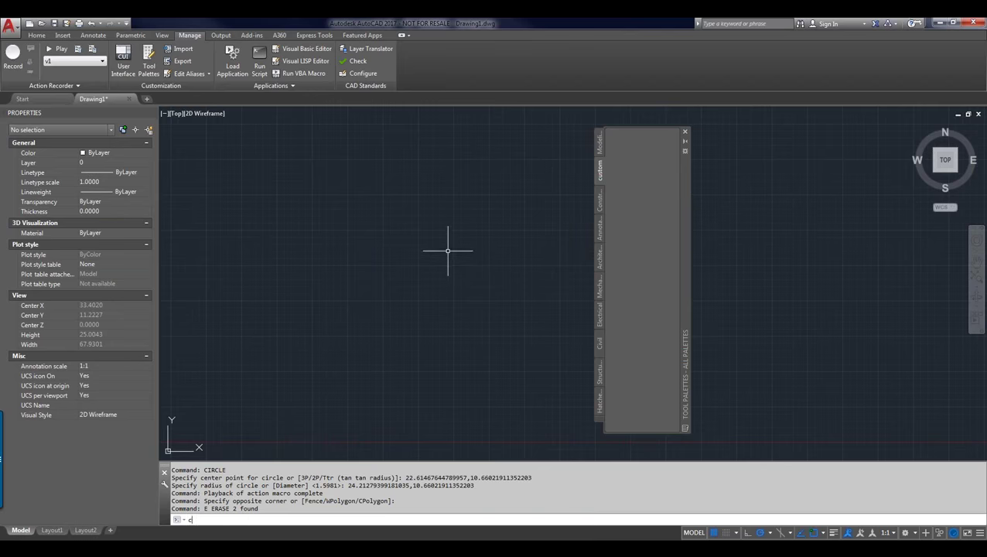
text(ui)
key(Return)
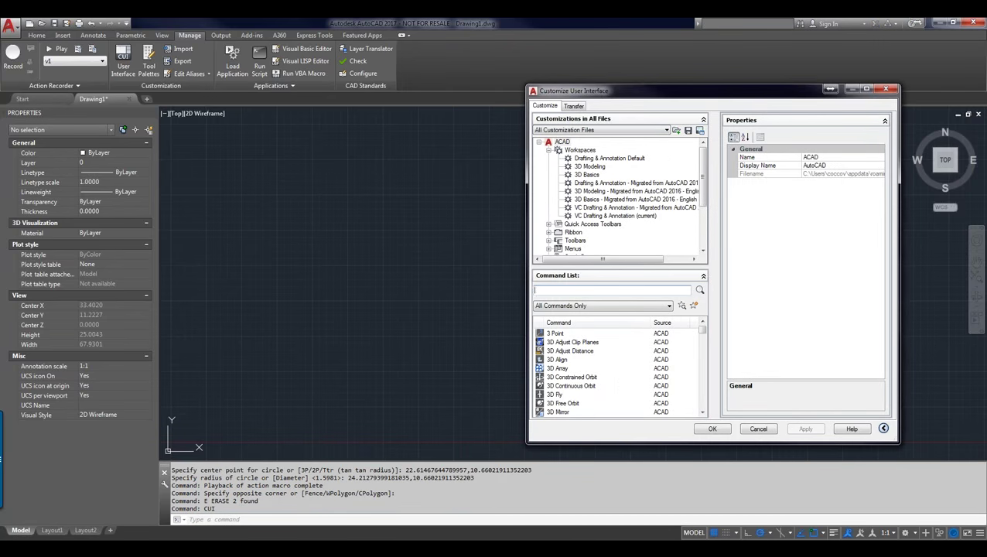
drag(630, 94, 272, 103)
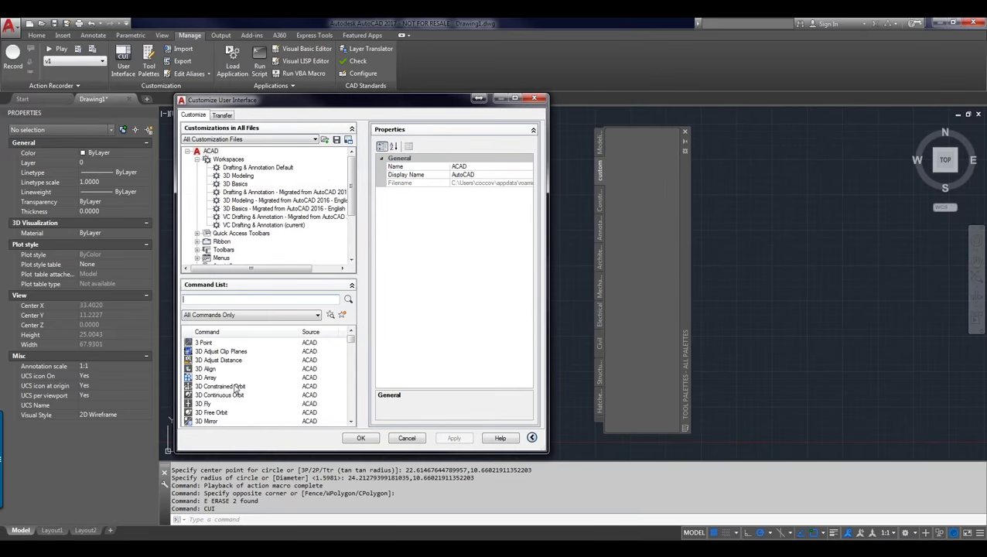
click(207, 343)
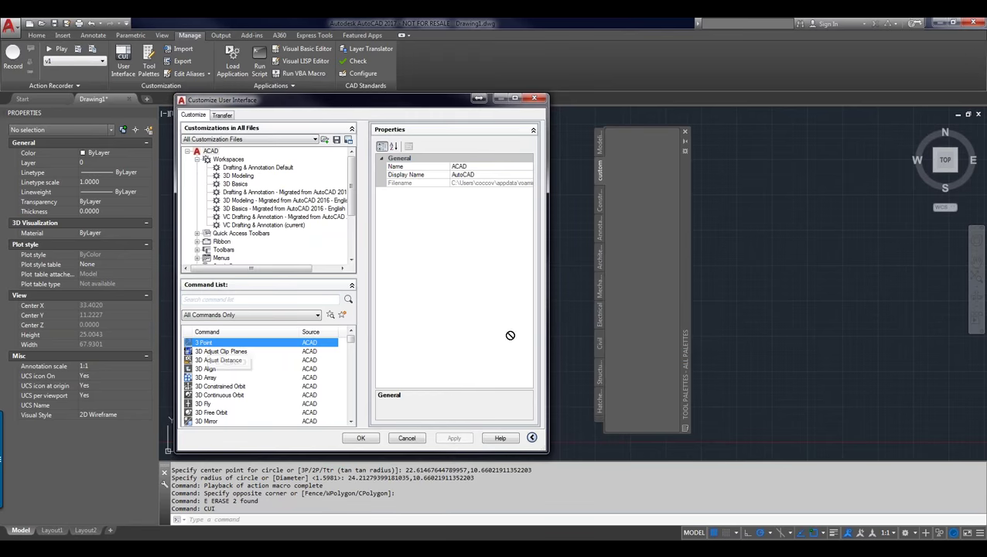
drag(658, 272, 656, 272)
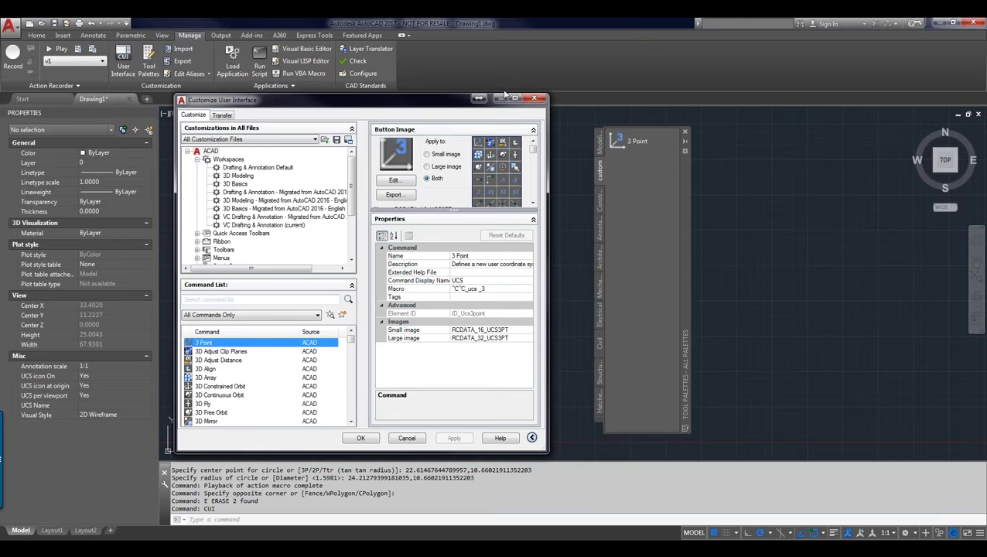
click(534, 98)
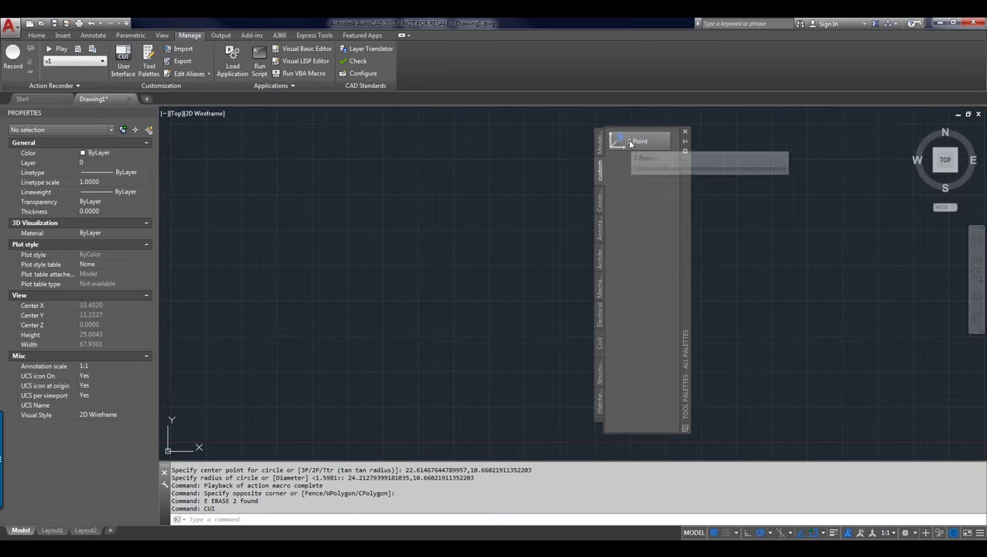
In the 3 Point tool's properties, set the name to rec circle and replace the UCS command in its command string with v1
right_click(631, 141)
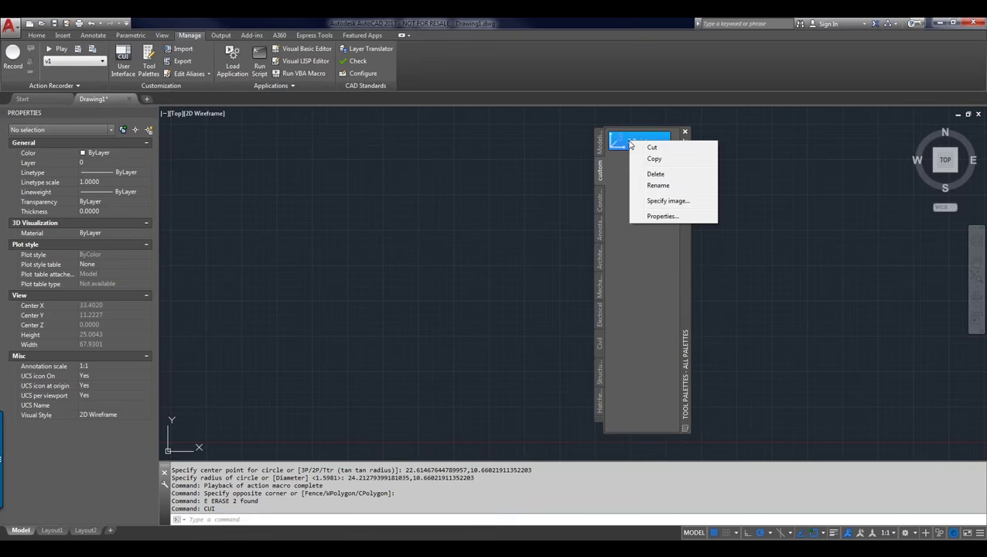
click(662, 216)
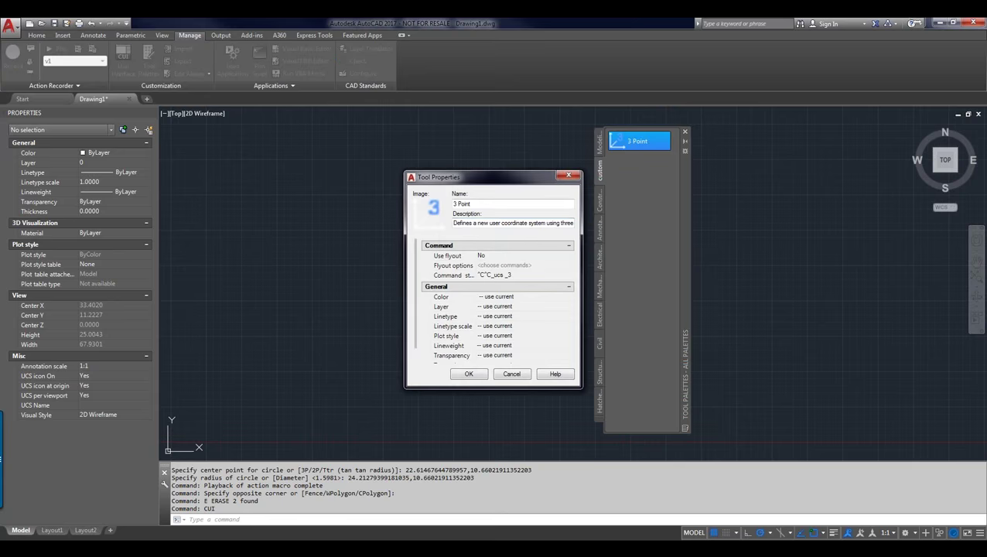
drag(471, 204, 447, 204)
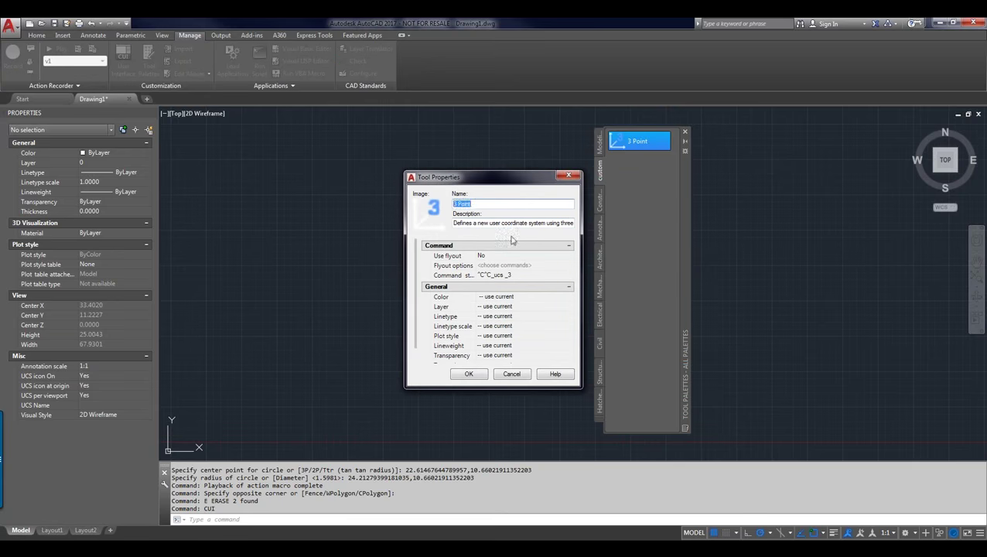
text(rec circle)
double_click(516, 223)
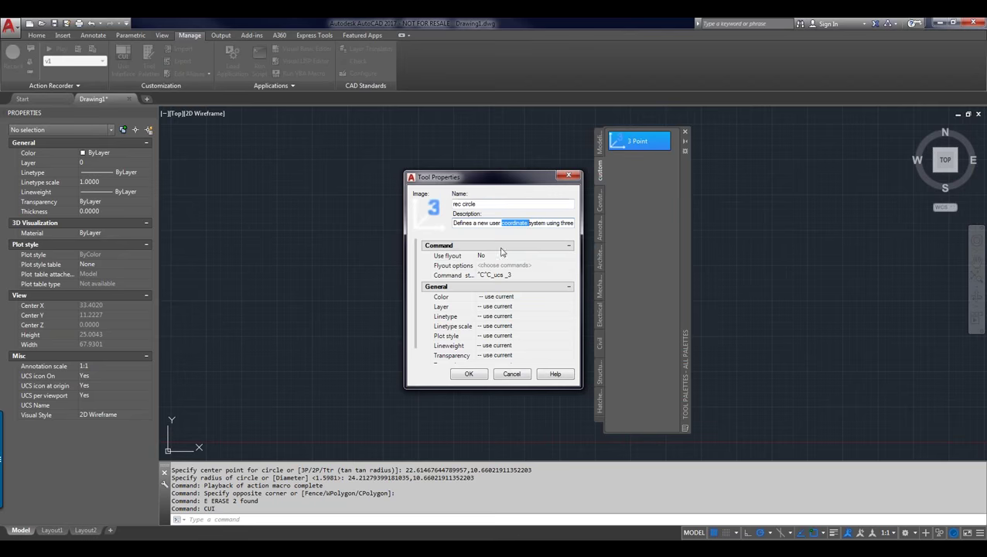
click(496, 277)
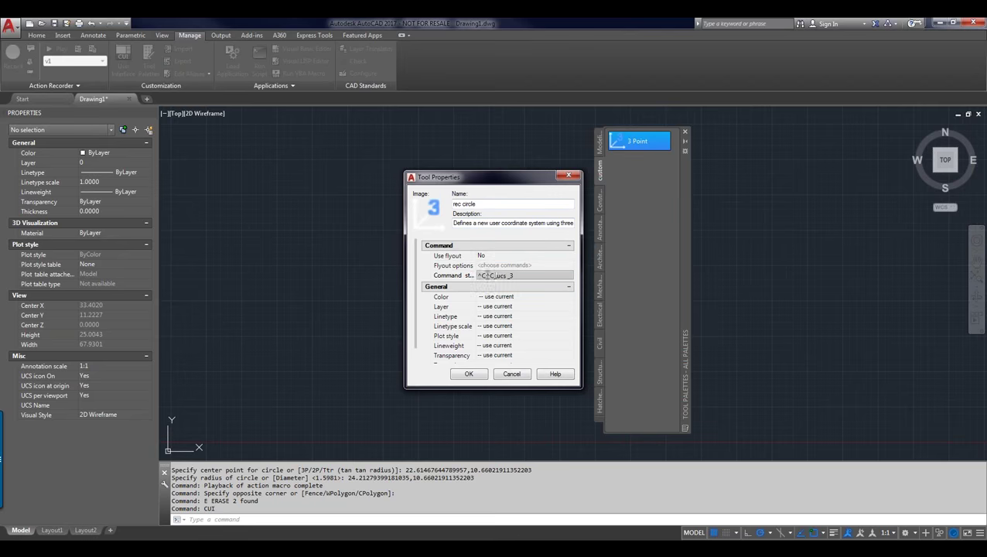
drag(496, 275, 527, 280)
text(v1)
click(469, 374)
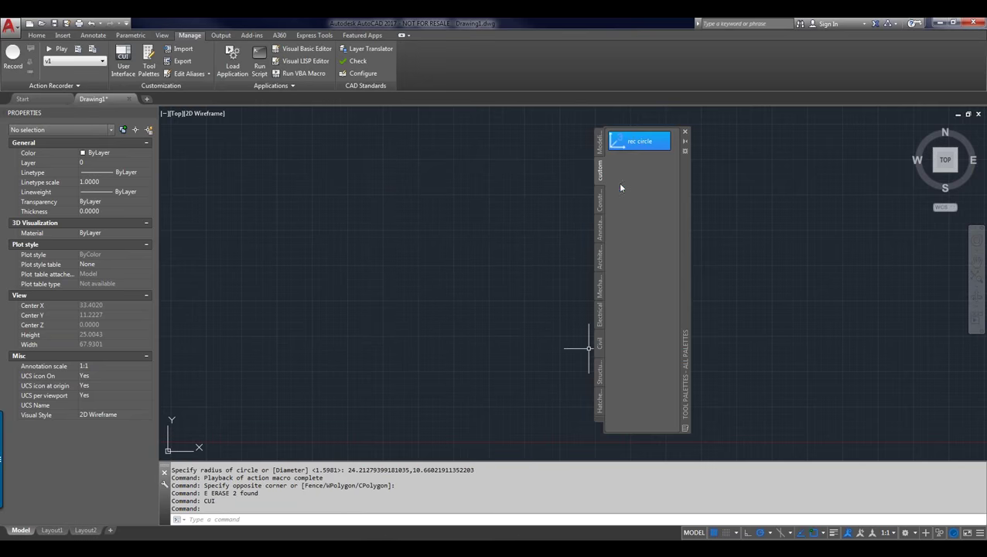
Run the rec circle tool from the custom palette to draw the rectangle and circle, and dismiss the completion message
click(643, 144)
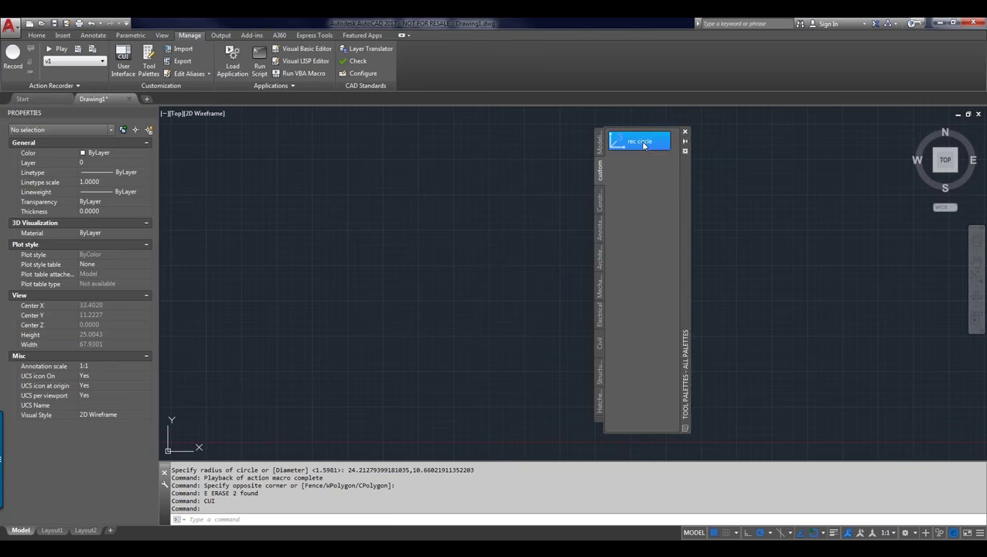
click(557, 285)
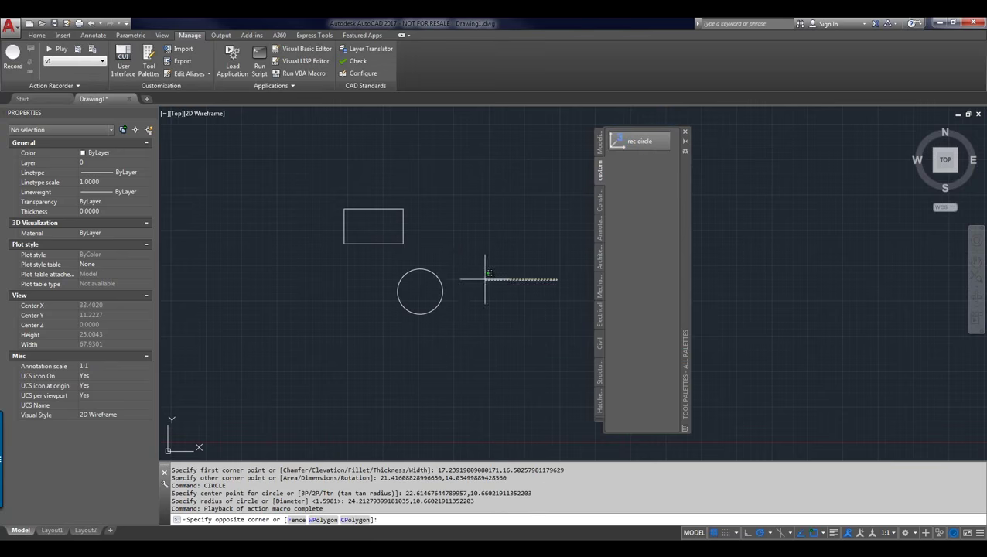
click(465, 277)
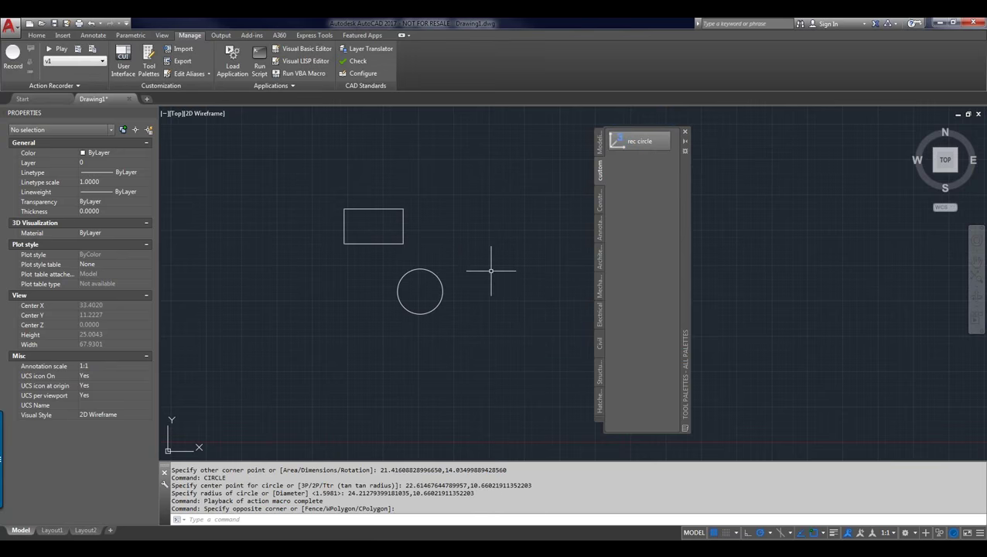
click(447, 275)
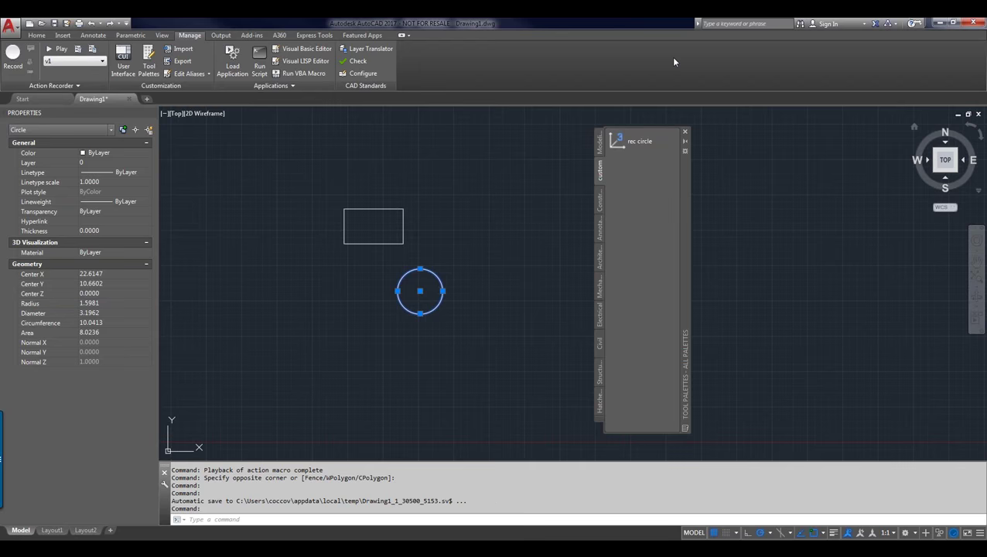
mouse_move(183, 550)
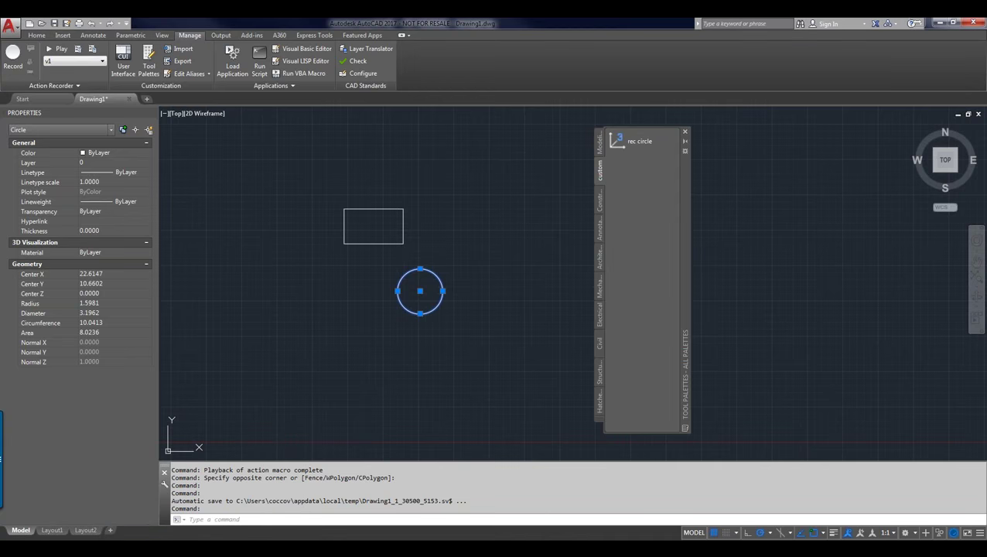